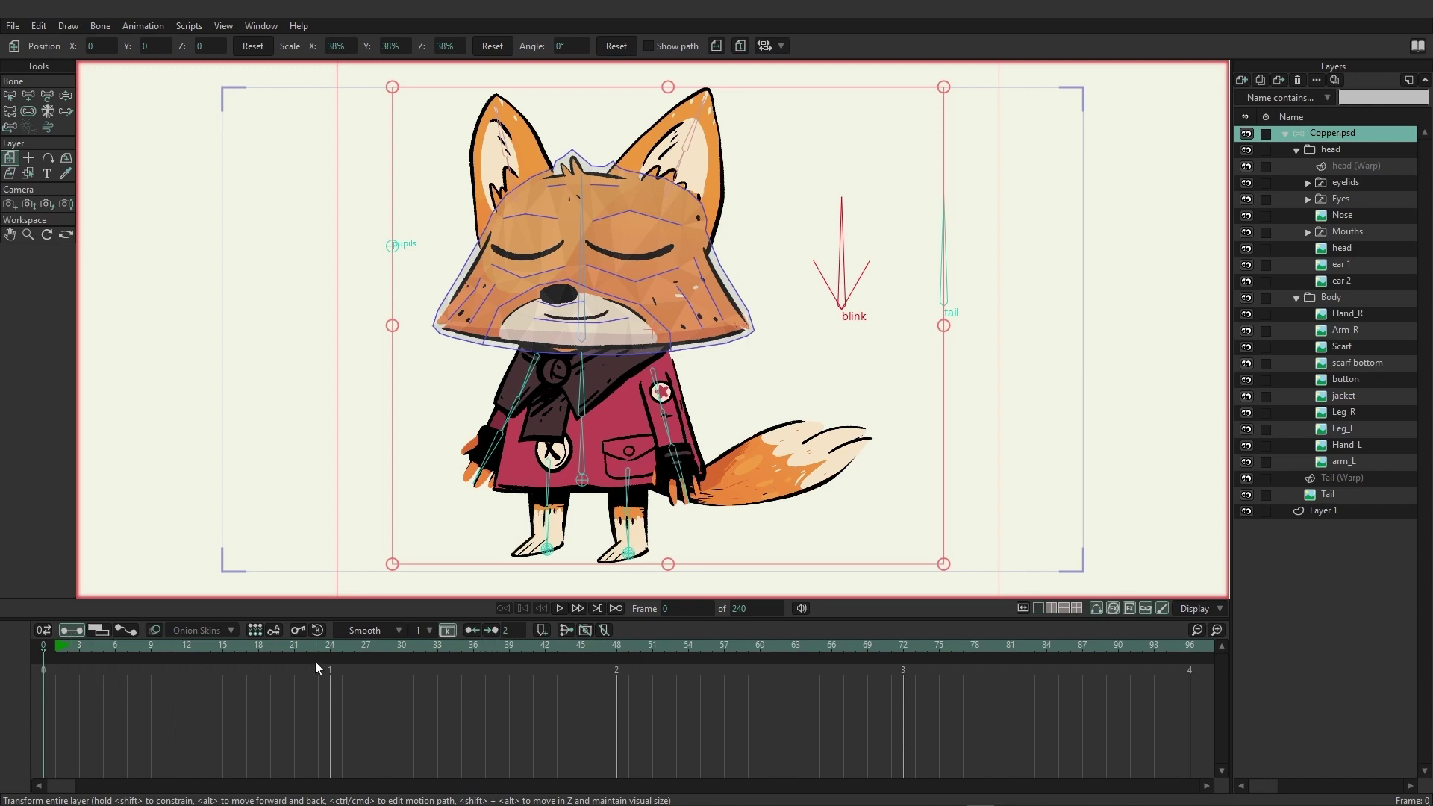
Key the fox layer at frame 24 up and left, at X -1.1219, Y 1.2883
left_click(329, 646)
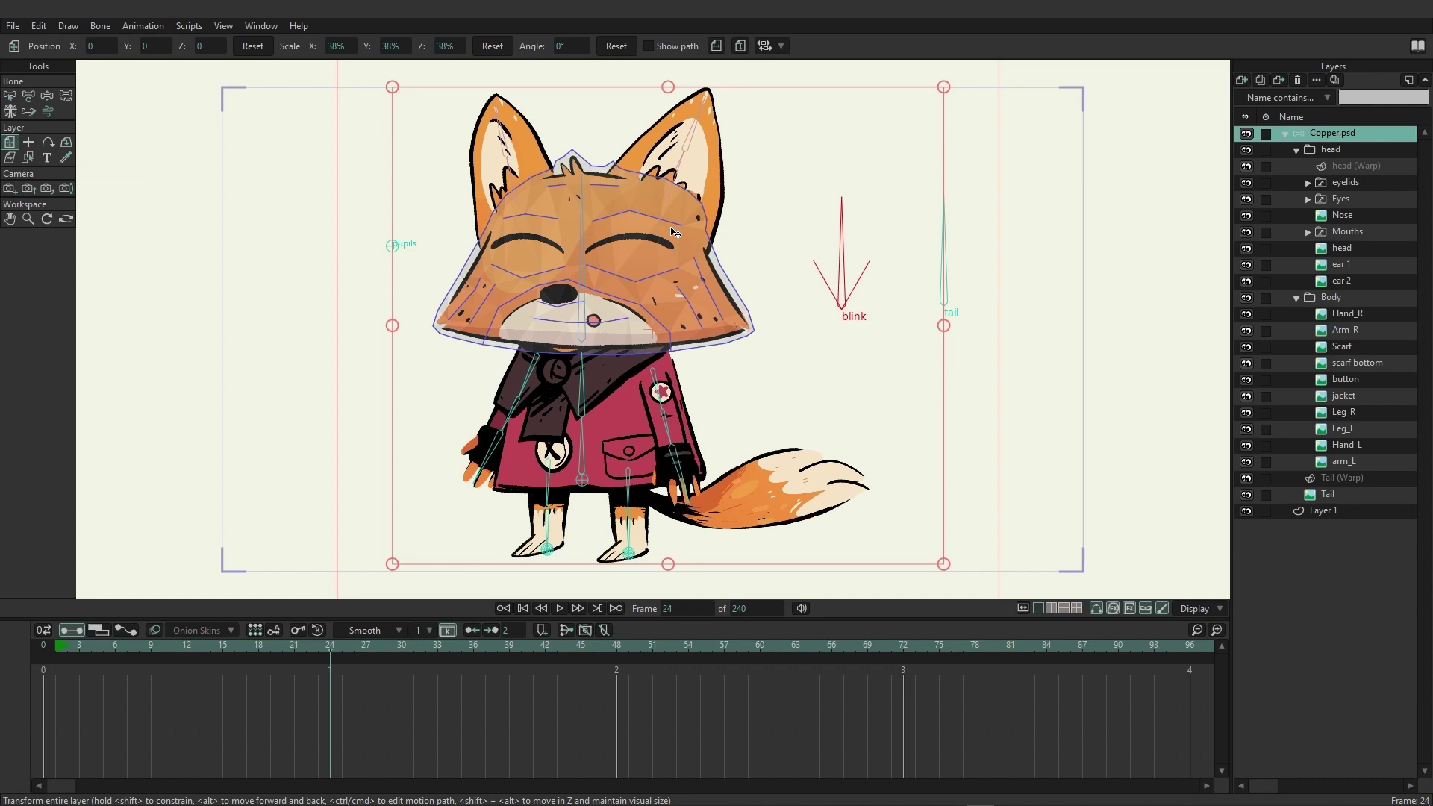
left_click_drag(674, 232, 430, 229)
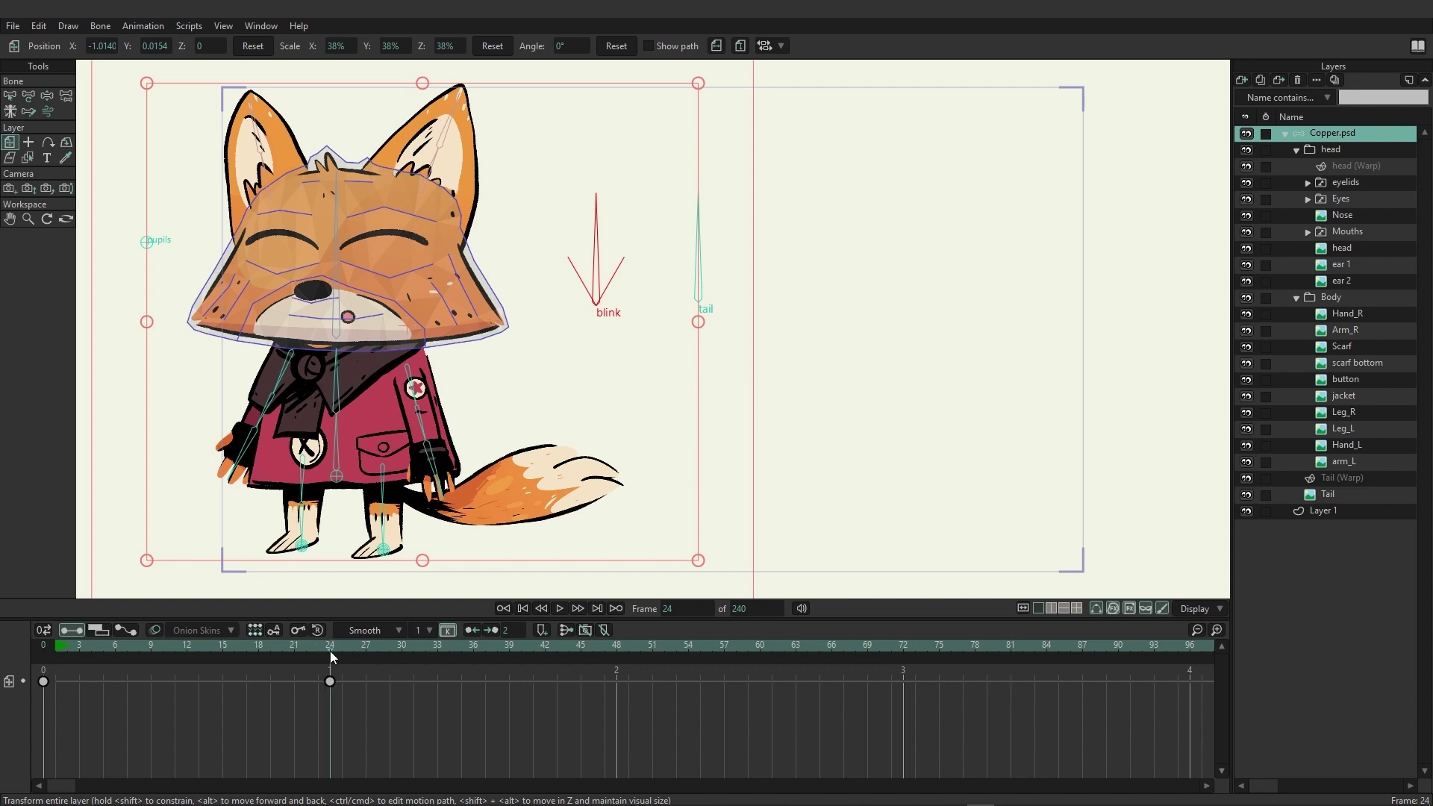
mouse_move(333, 656)
left_mouse_down()
mouse_move(138, 653)
mouse_move(330, 648)
left_mouse_up()
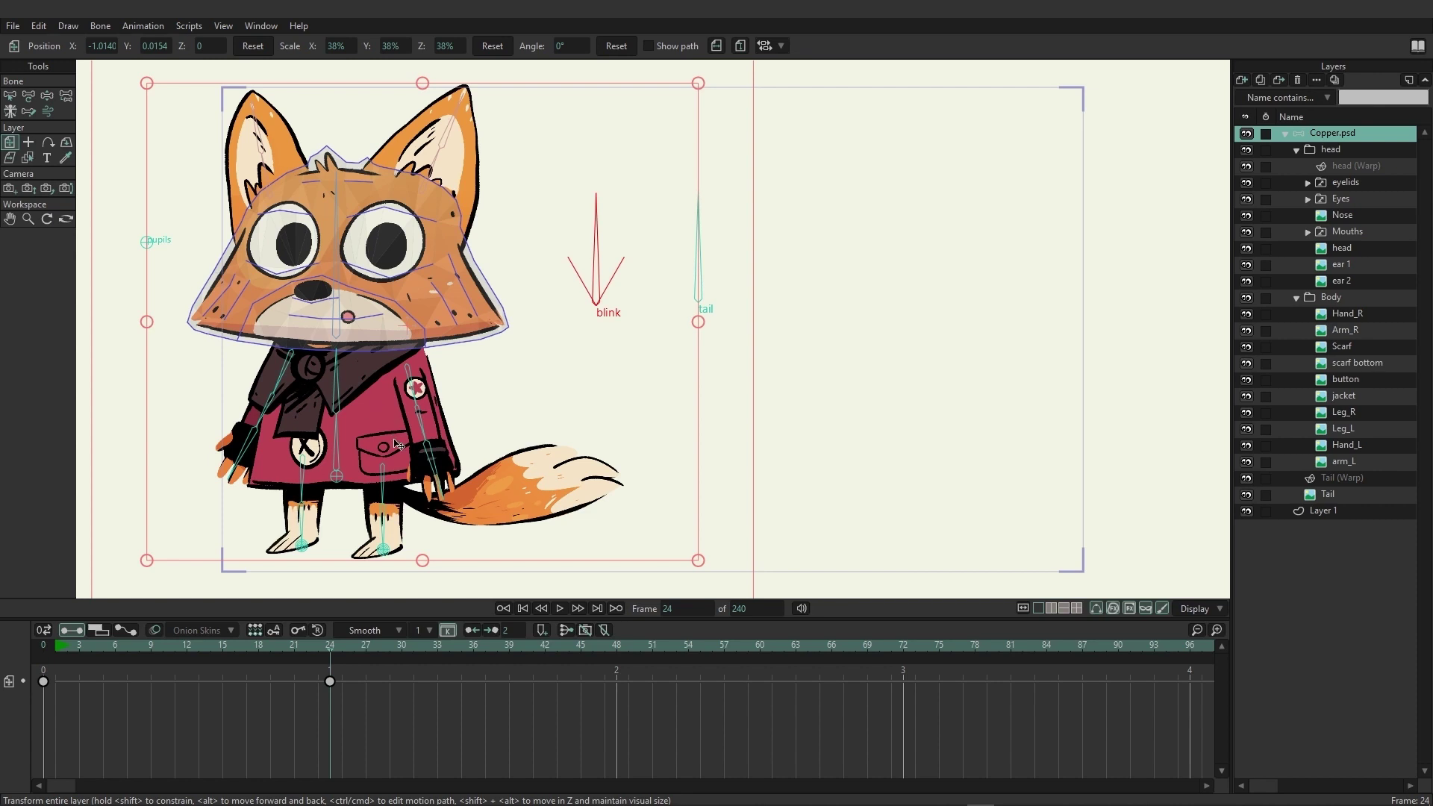
left_click_drag(398, 446, 375, 115)
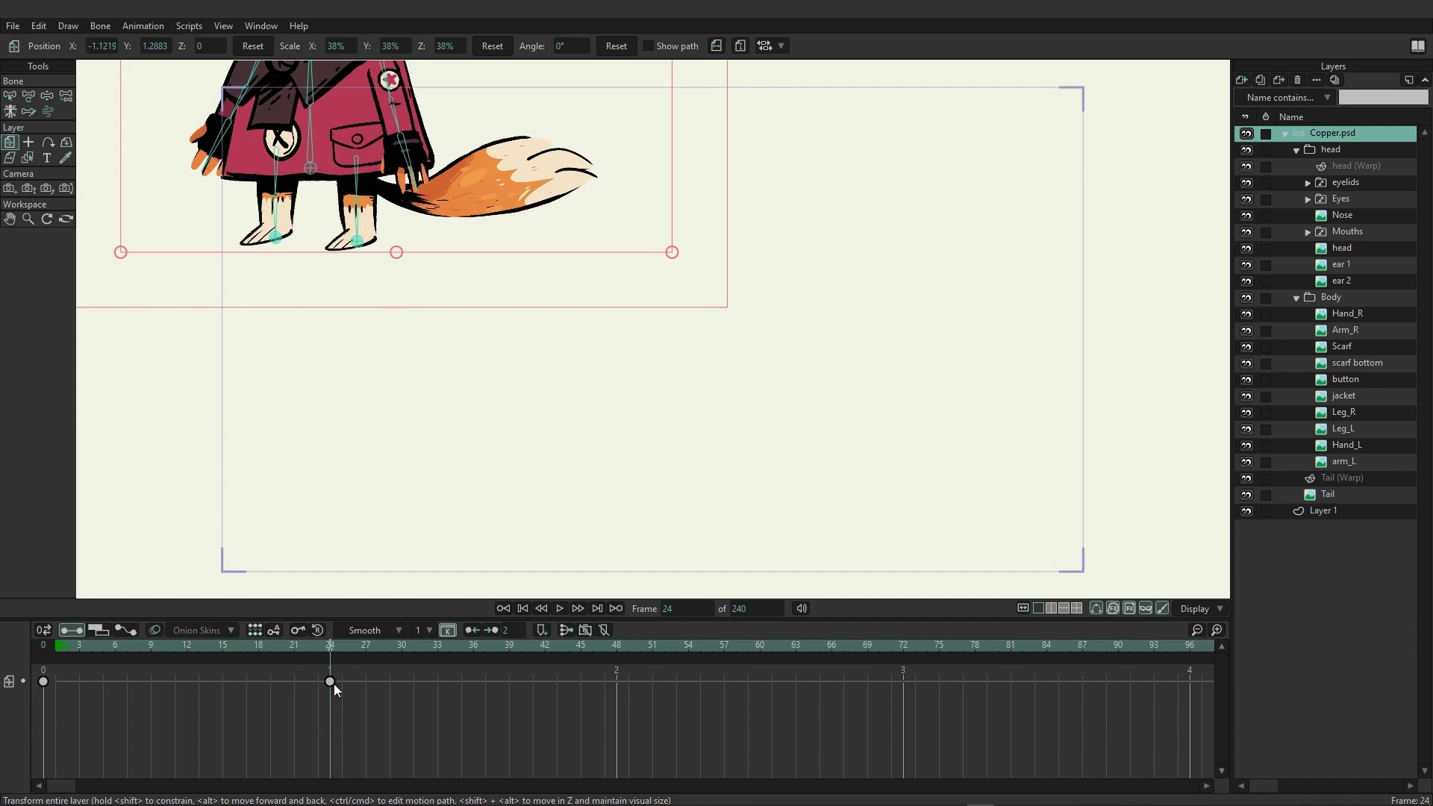
Clear the frame-24 keyframe selection and switch the timeline to the motion graph view
left_click(329, 682)
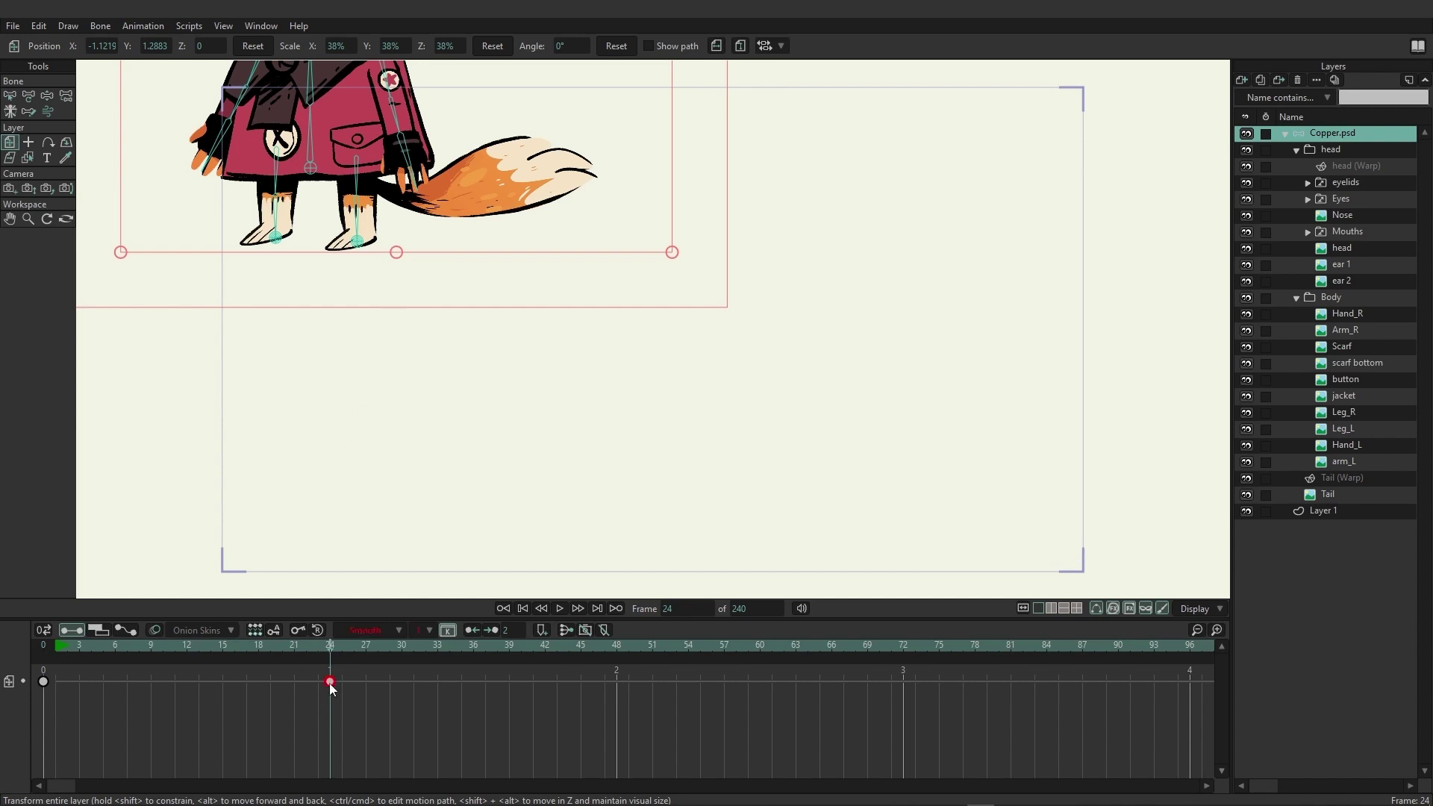
left_click(436, 730)
left_click(126, 632)
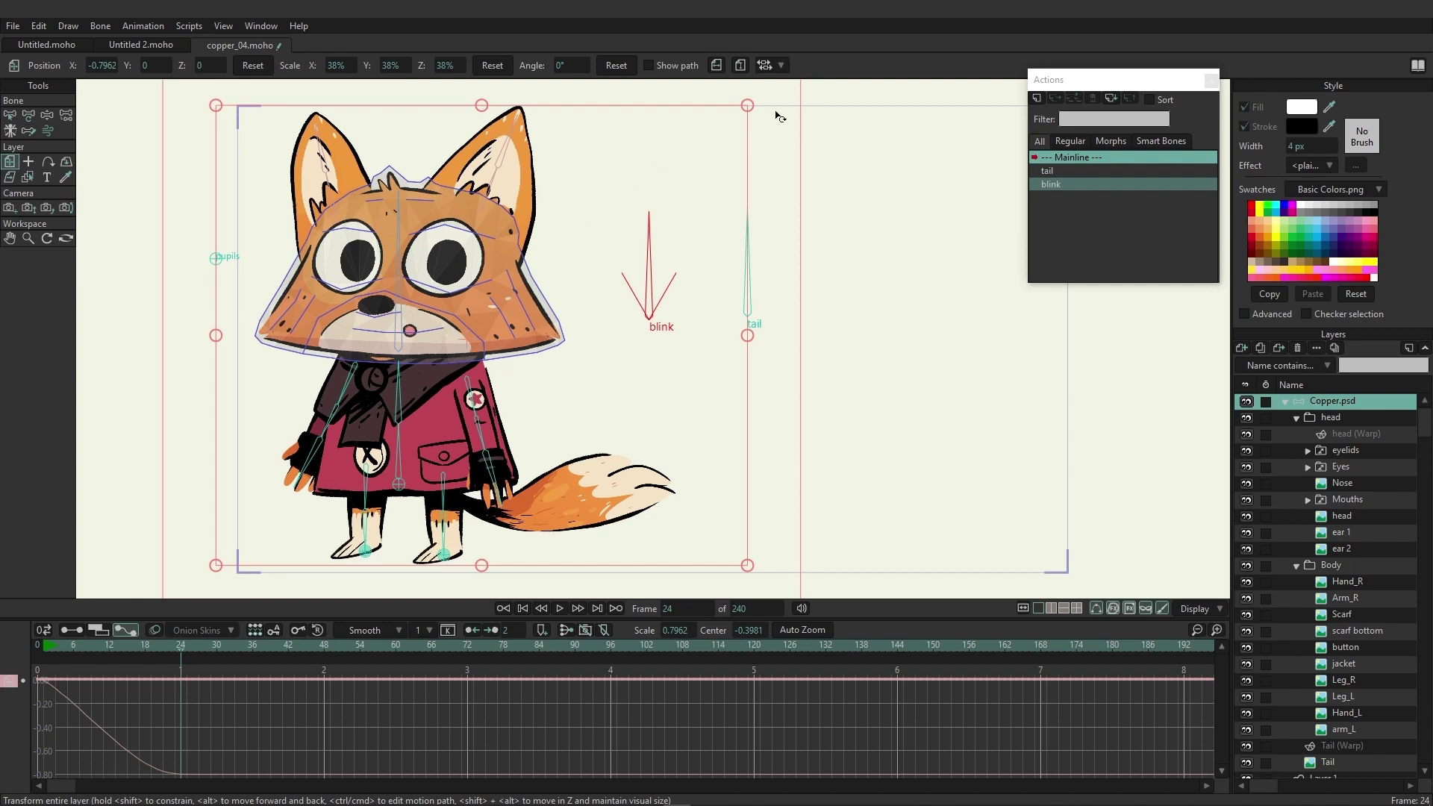
Rotate the fox layer to -20.3° at frame 24 and plot its Layer Z Rotation curve
left_click_drag(778, 117, 854, 224)
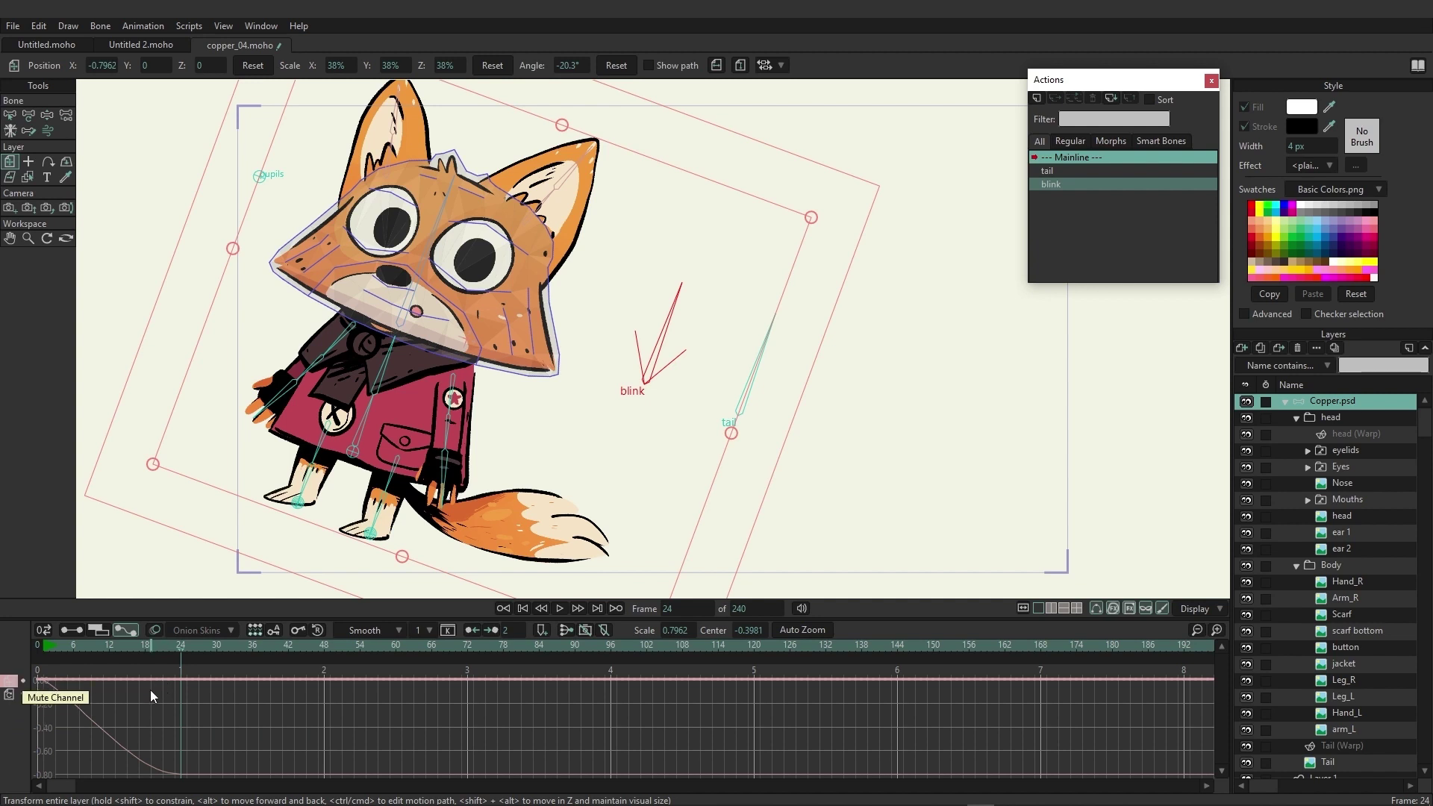
left_click(10, 694)
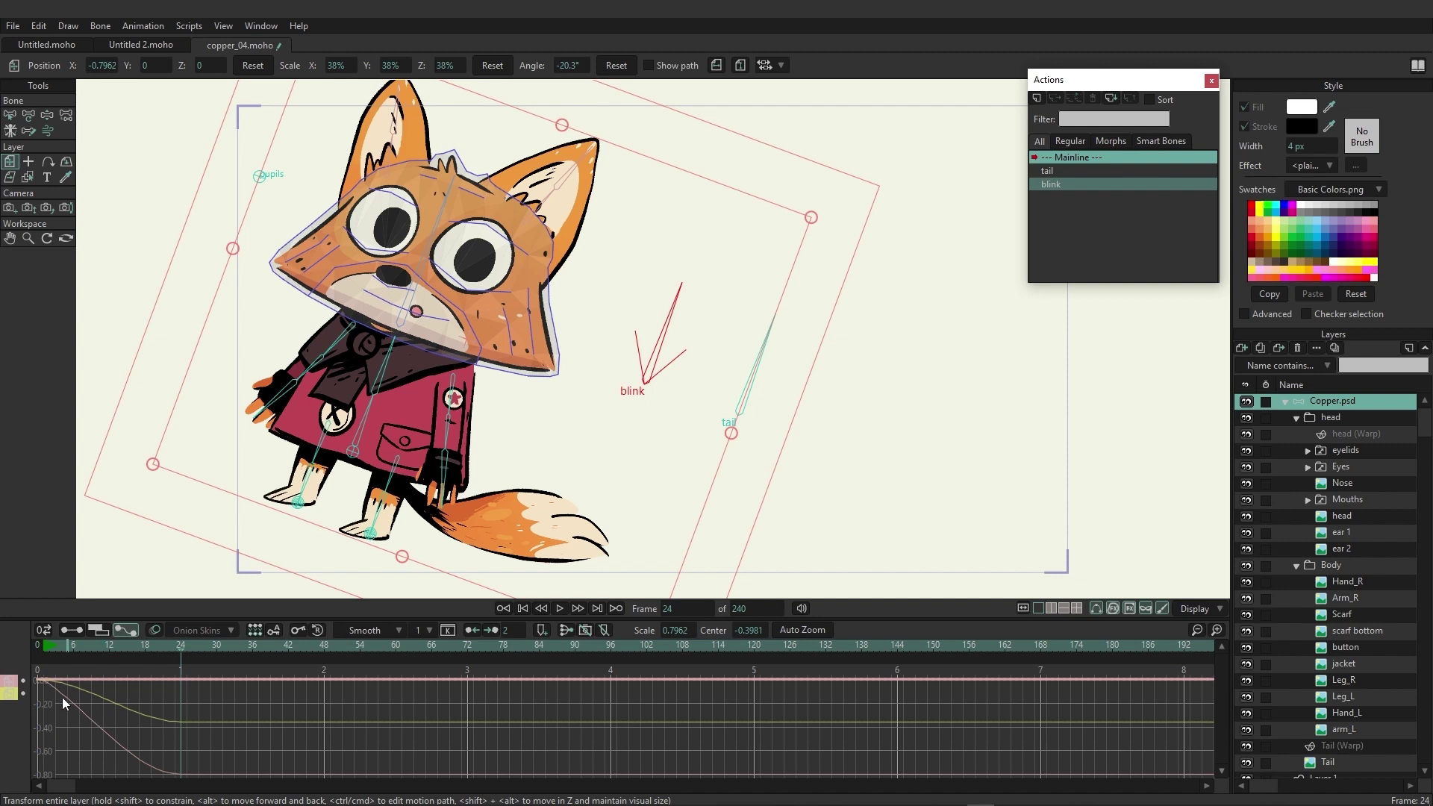
Isolate the Layer Z Rotation curve and put its rotation key back on frame 24
left_click(11, 684)
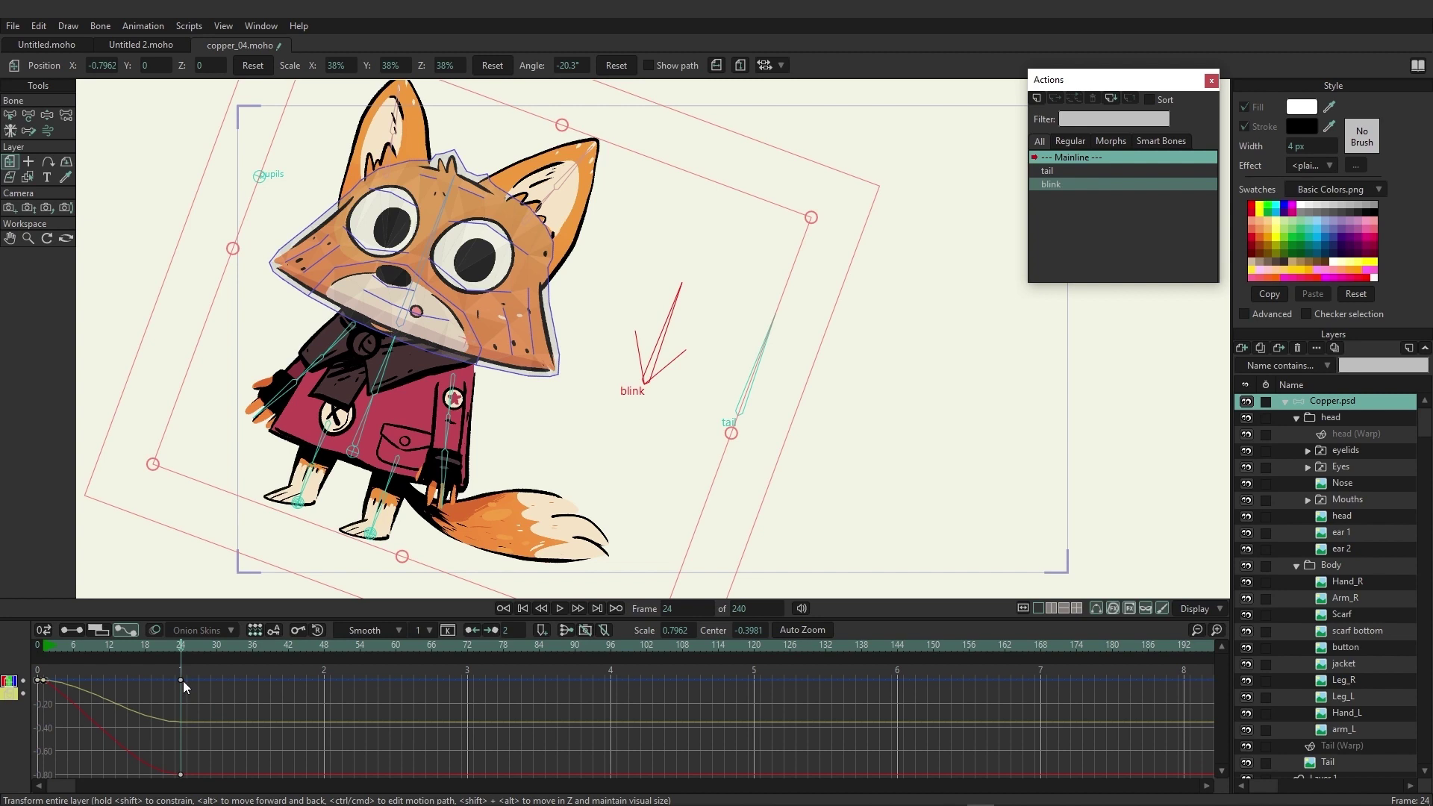
left_click(181, 771)
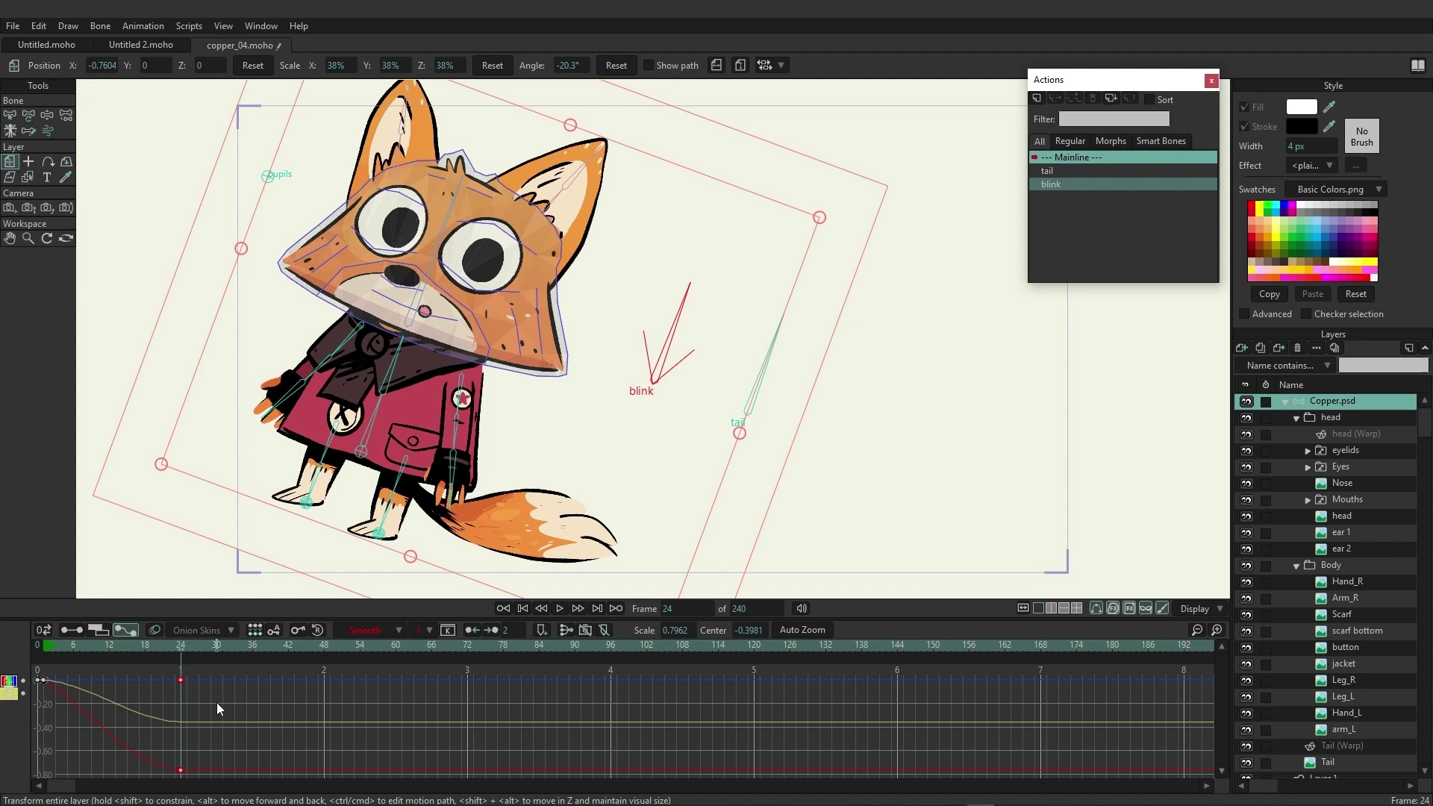
left_click(9, 696)
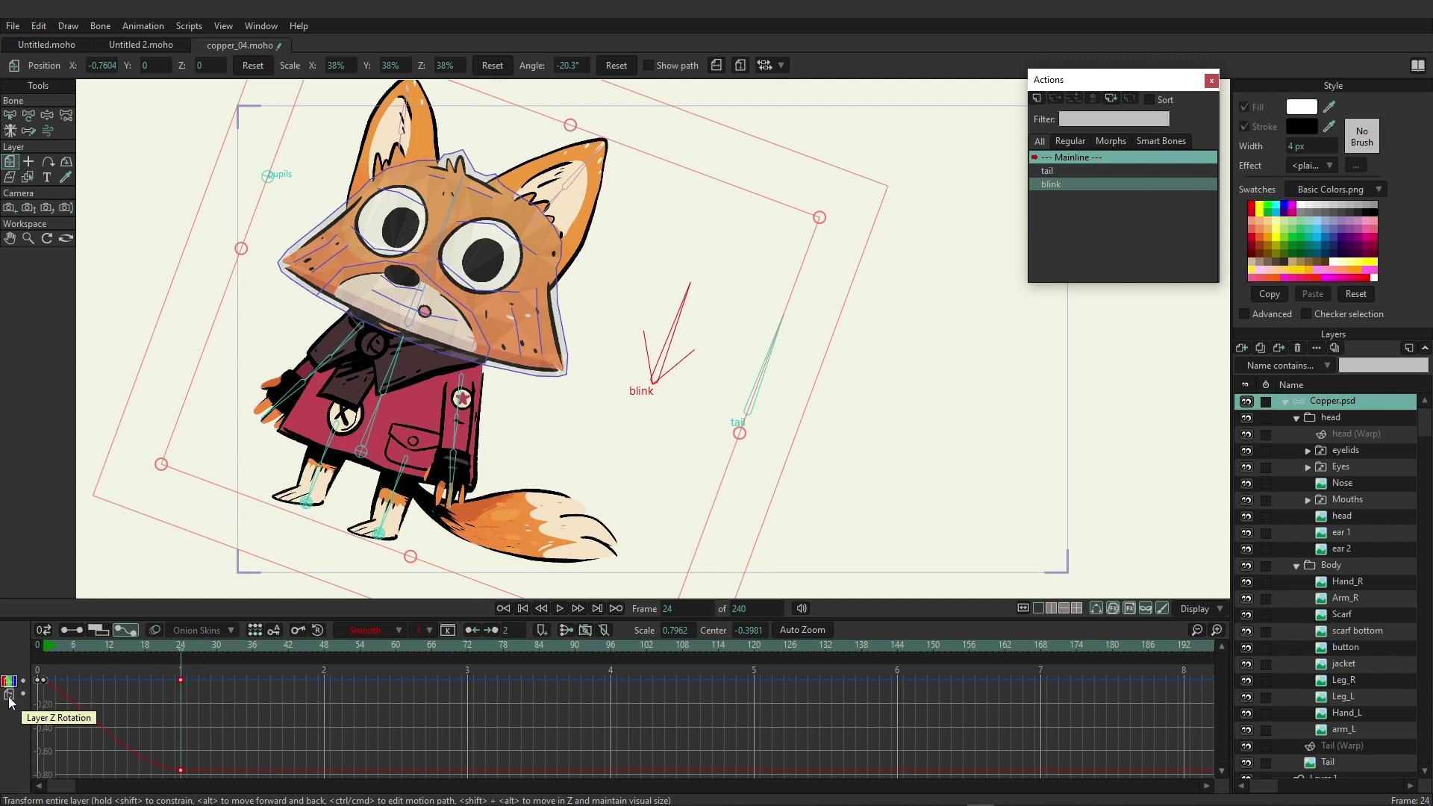
left_click(9, 695)
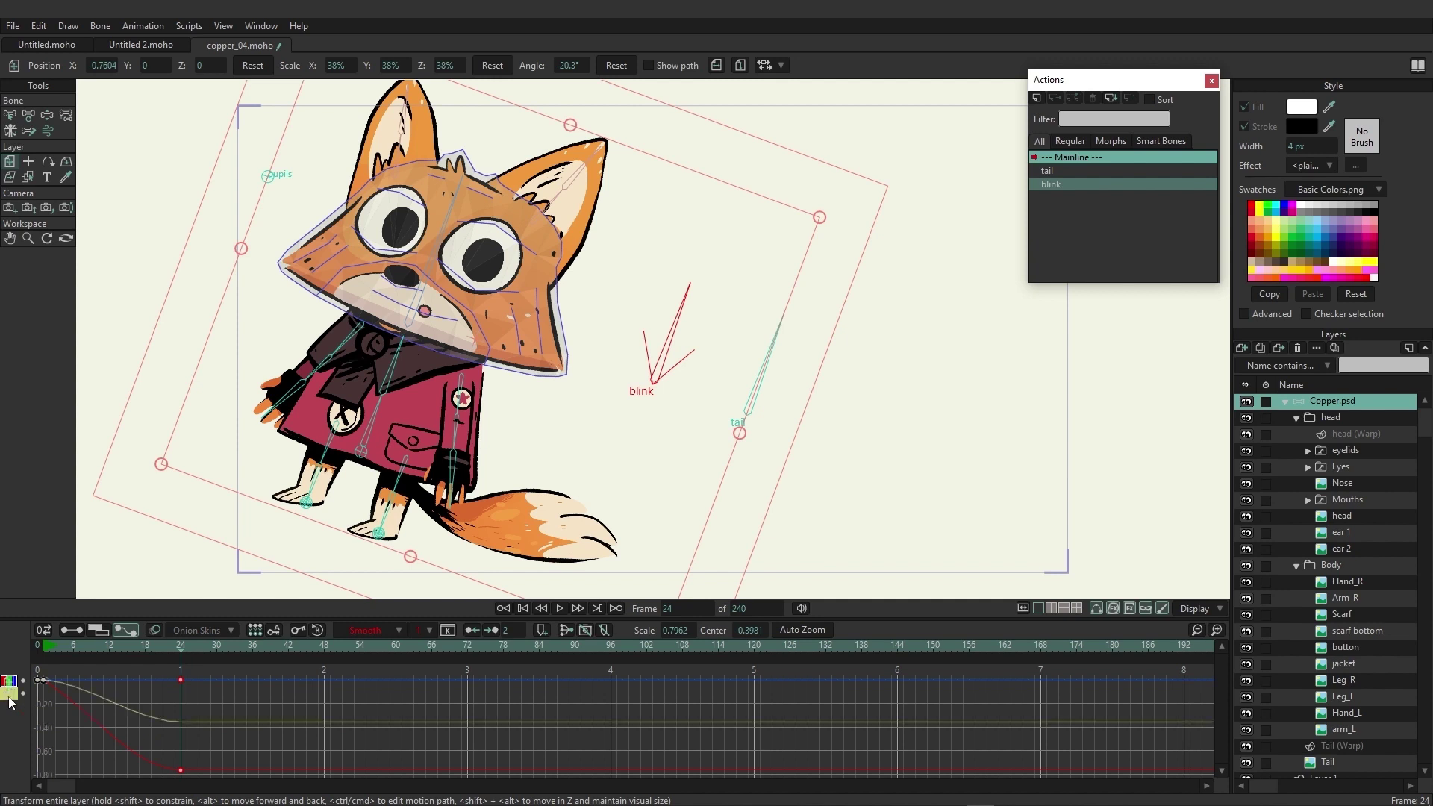
left_click(9, 695, "alt")
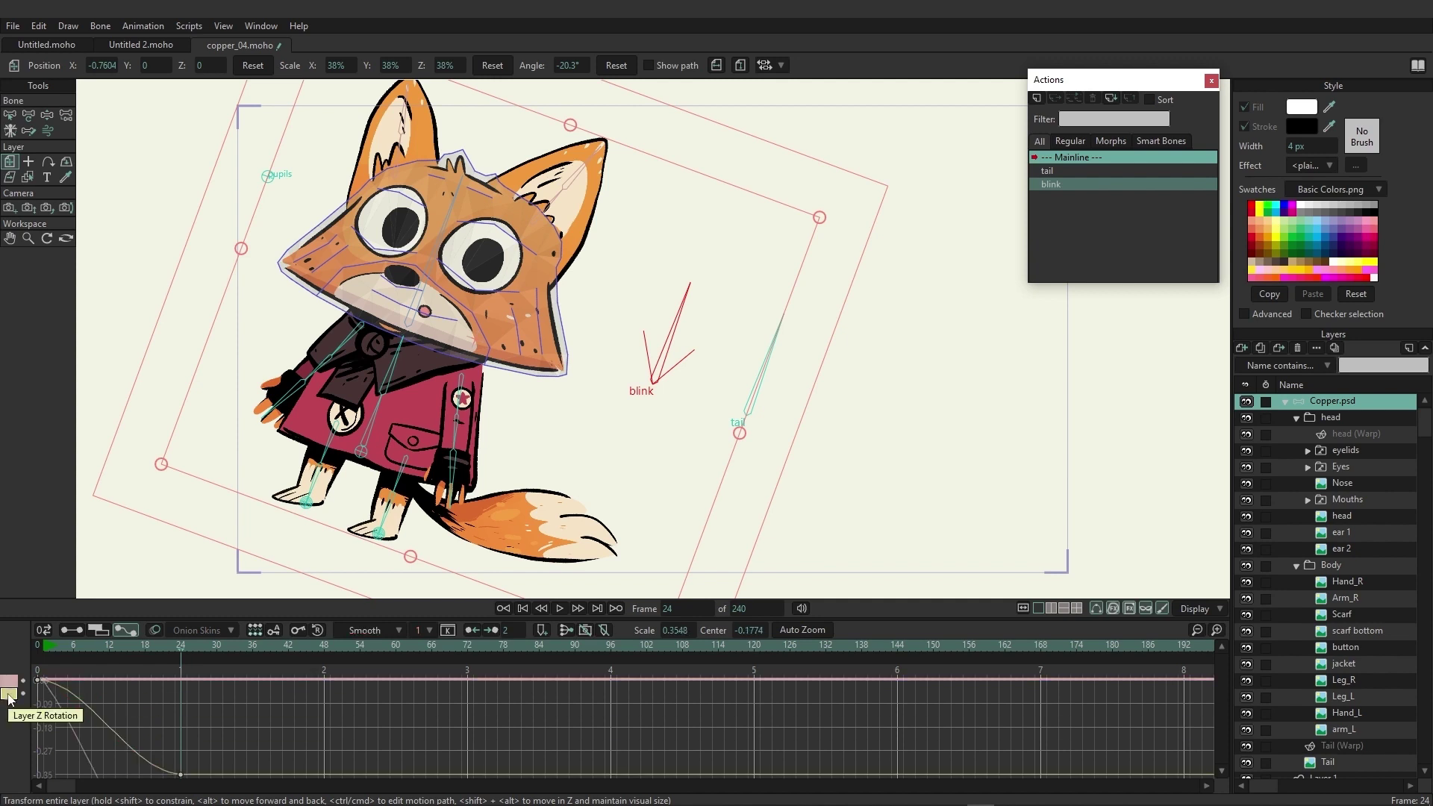
left_click(183, 774)
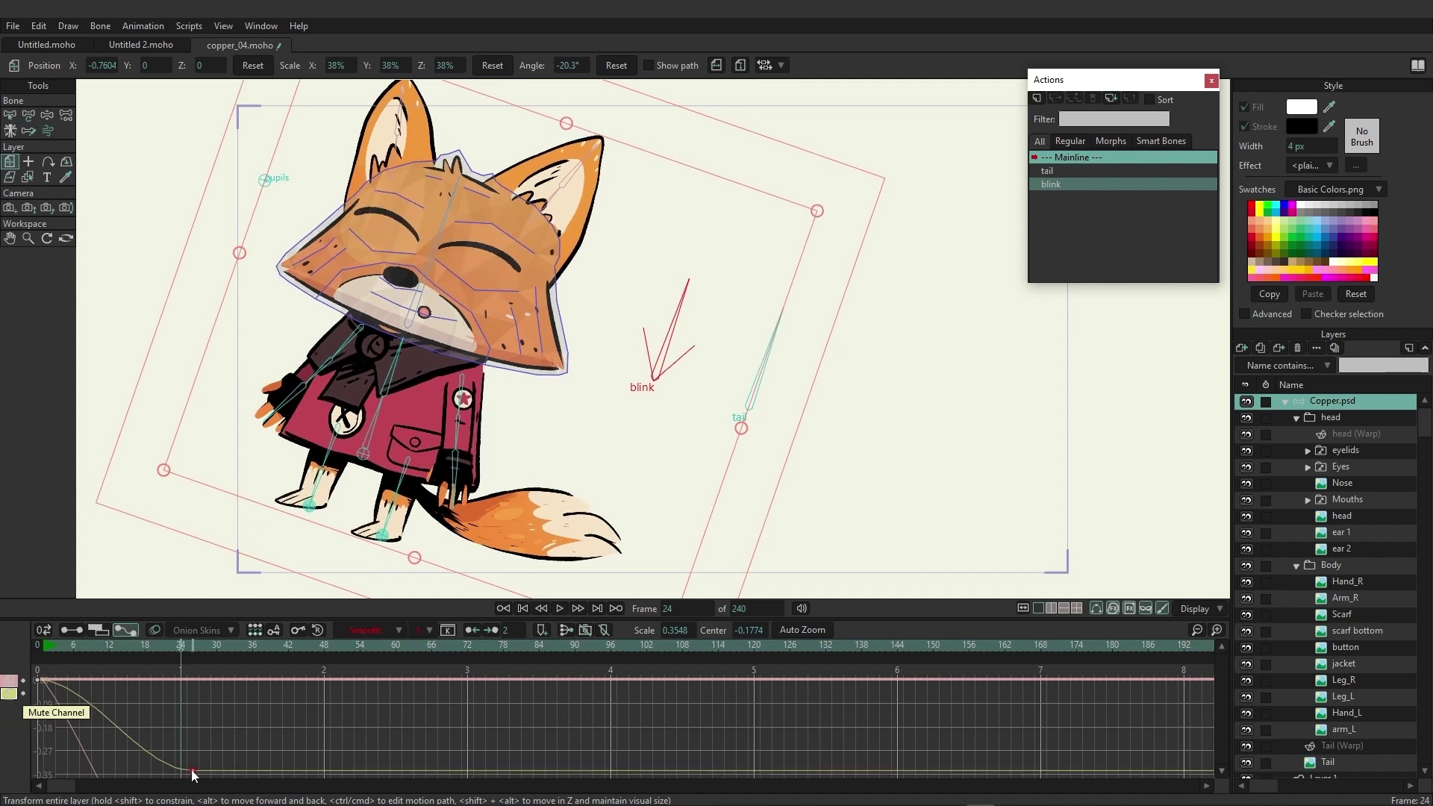
left_click_drag(186, 775, 181, 771)
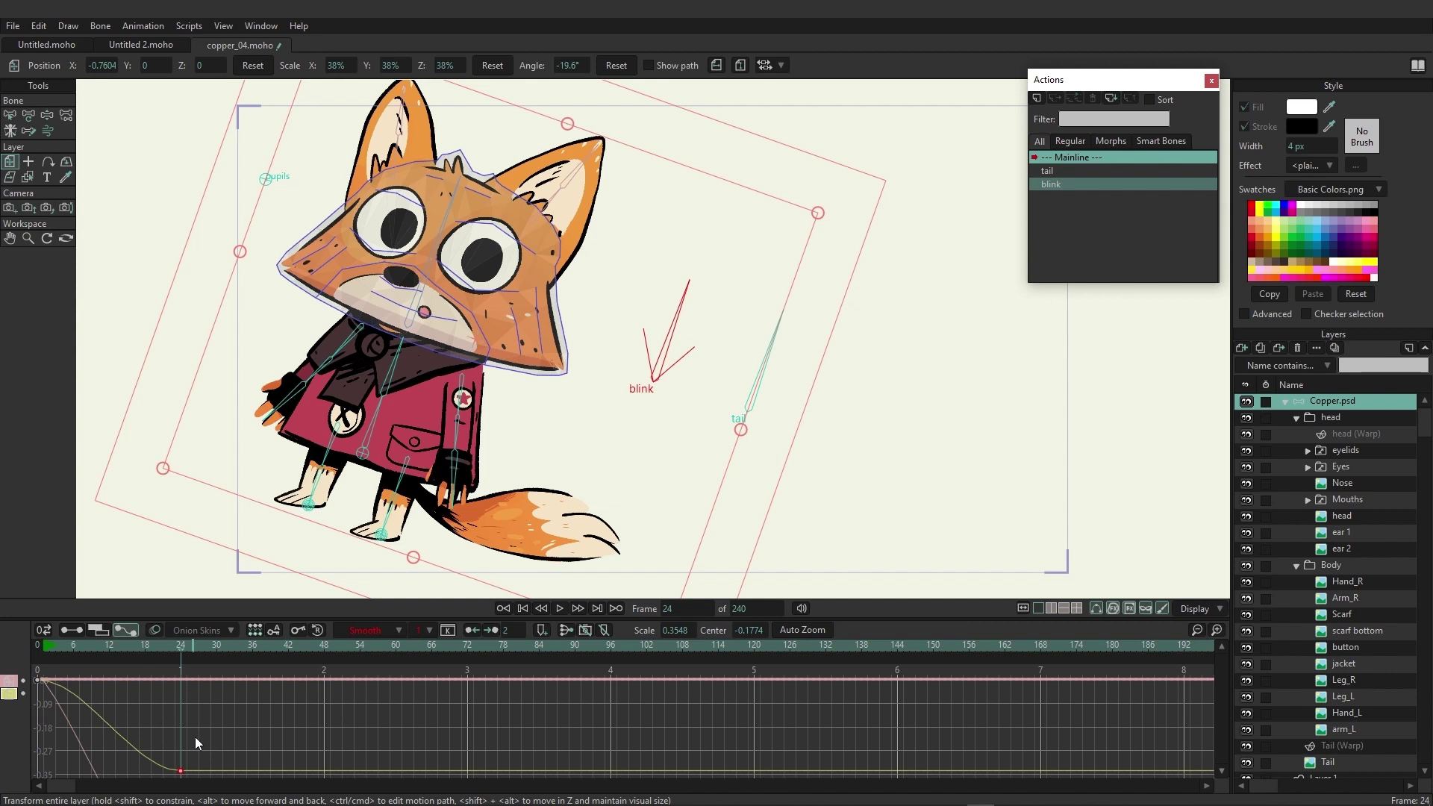
At frame 18, reshape the rotation curve to -15.2° so the tilt eases into frame 24
left_click(144, 647)
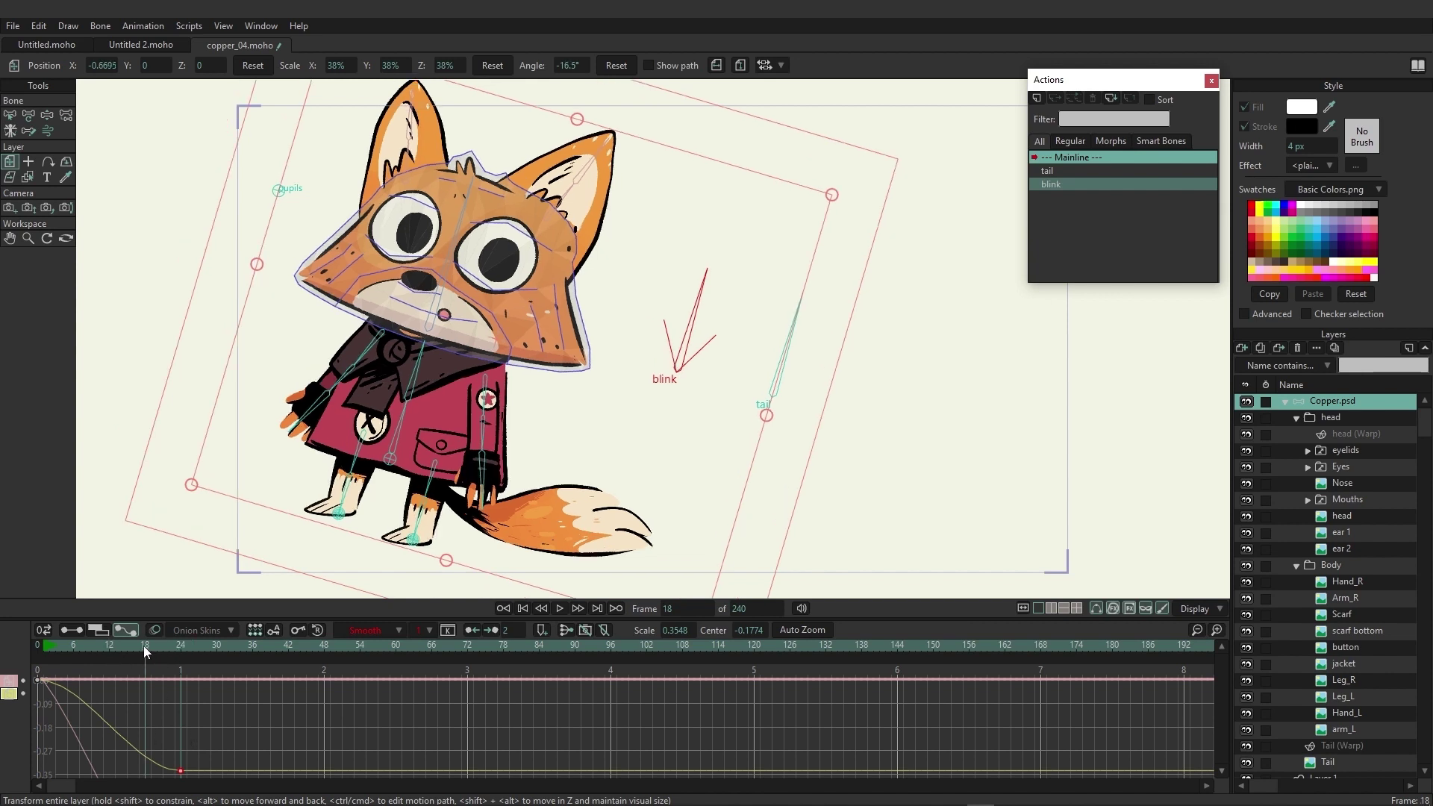
left_click(145, 751)
left_click_drag(145, 757, 148, 751)
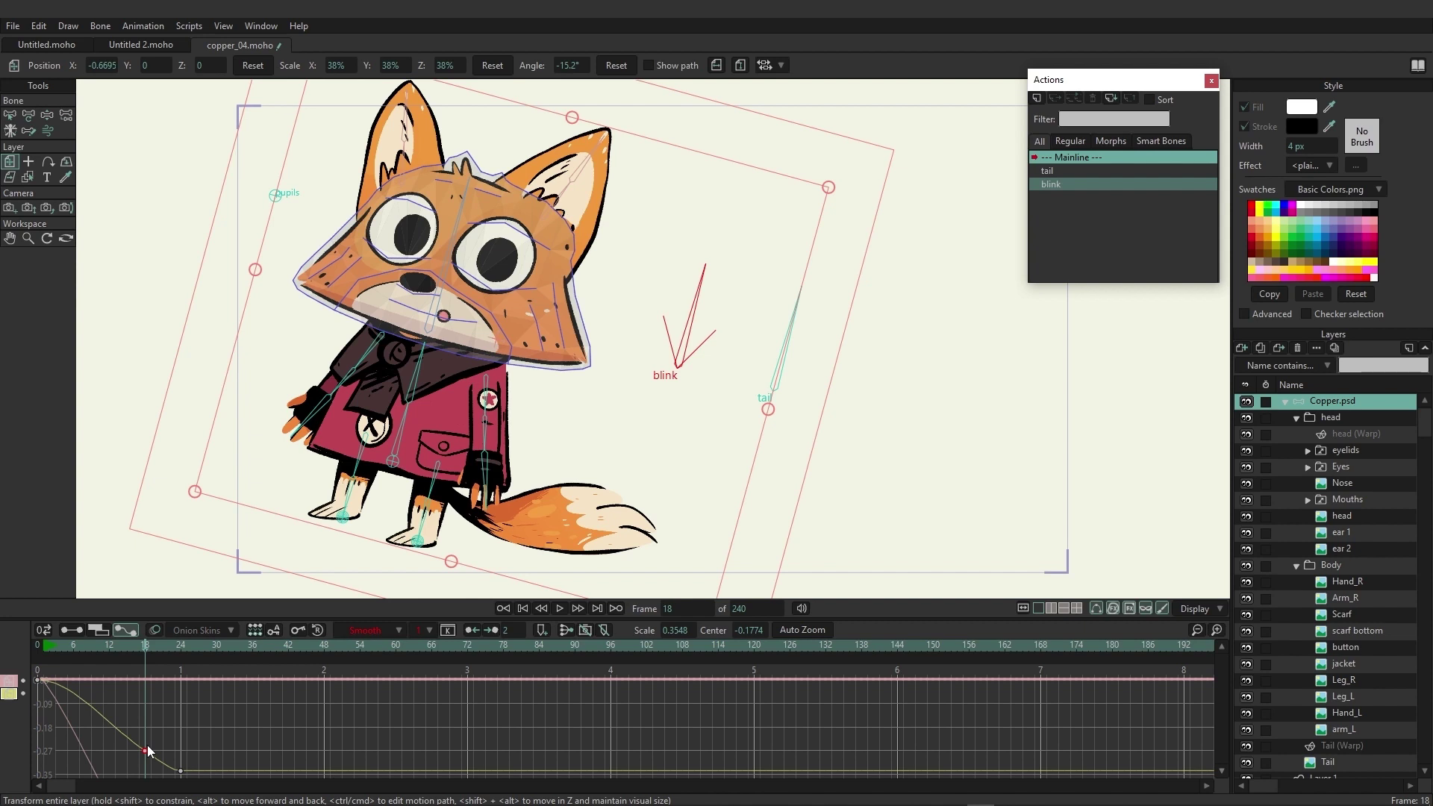
Delete the fox's rotation keyframes in the dopesheet so it stands upright
left_click(74, 630)
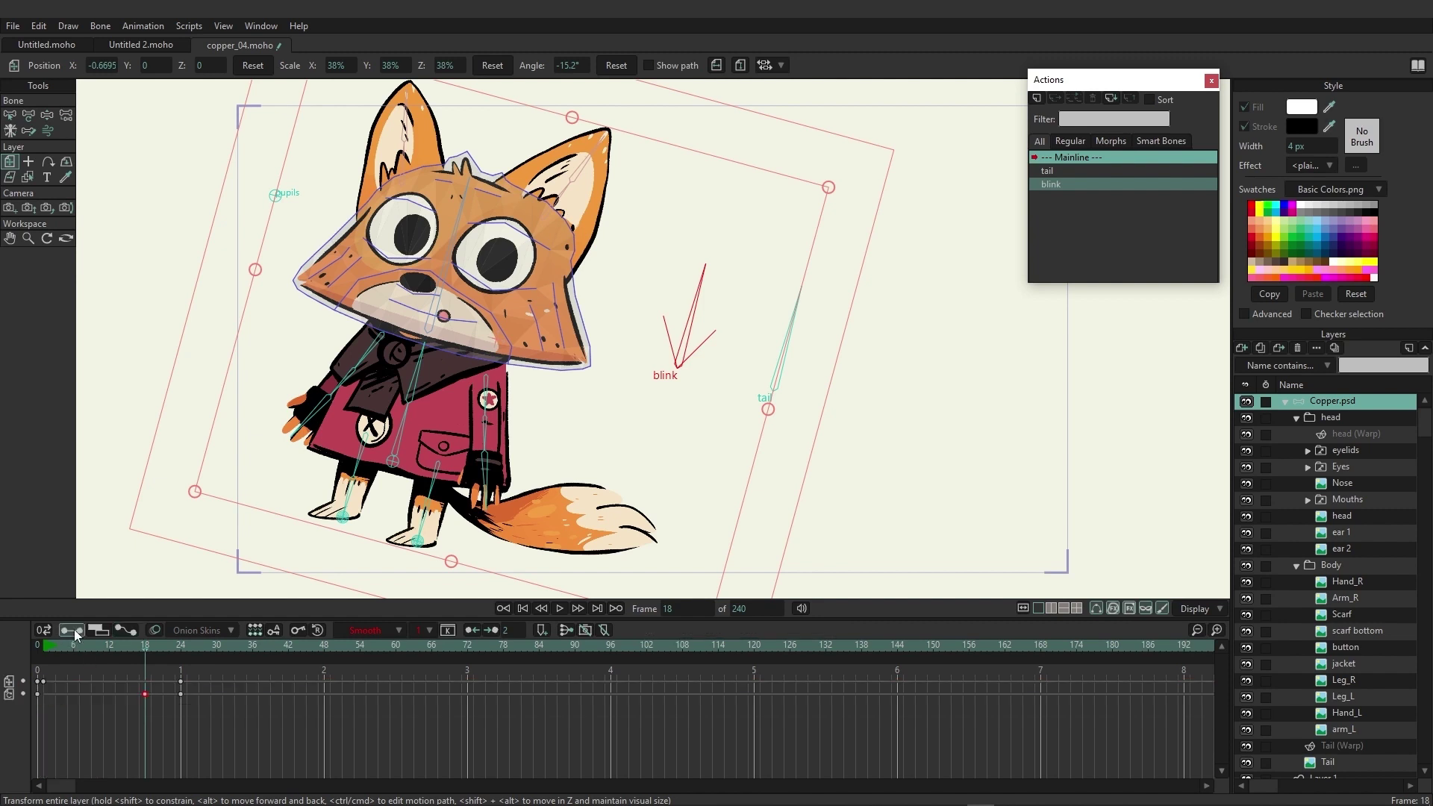
left_click_drag(188, 715, 50, 701)
key("Delete")
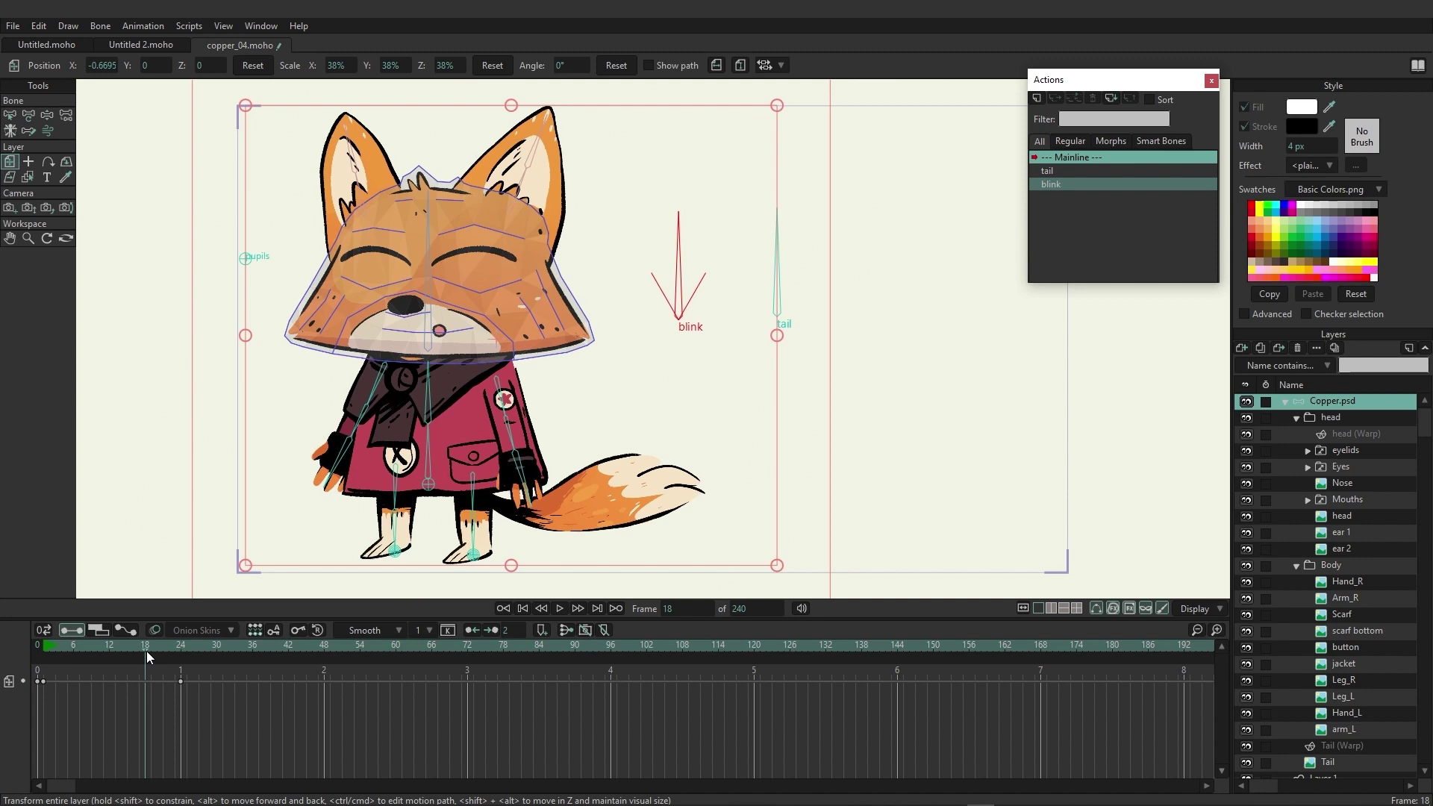
Return to the motion graph showing only the translation curves, adjusting its zoom
left_click(131, 634)
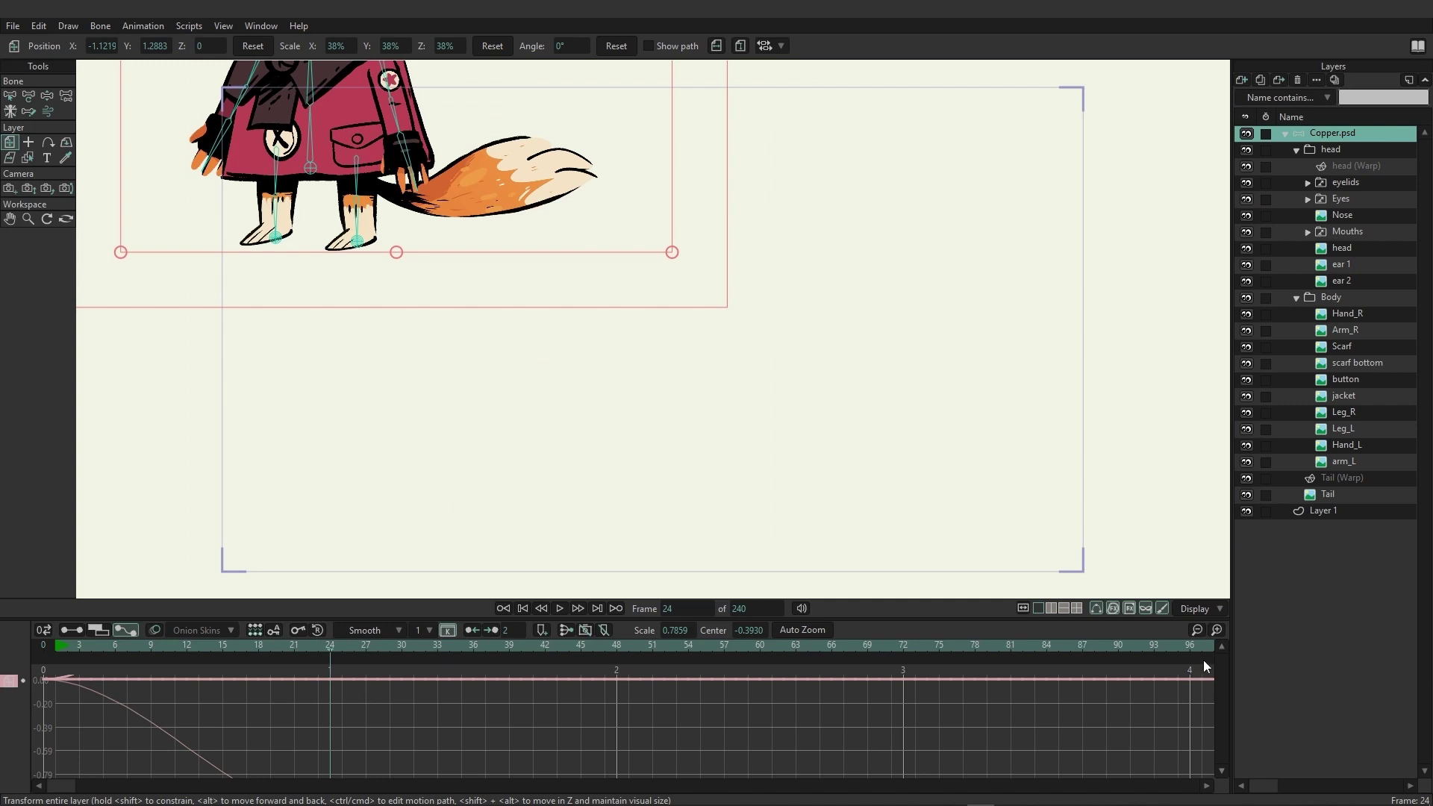
left_click(1196, 629)
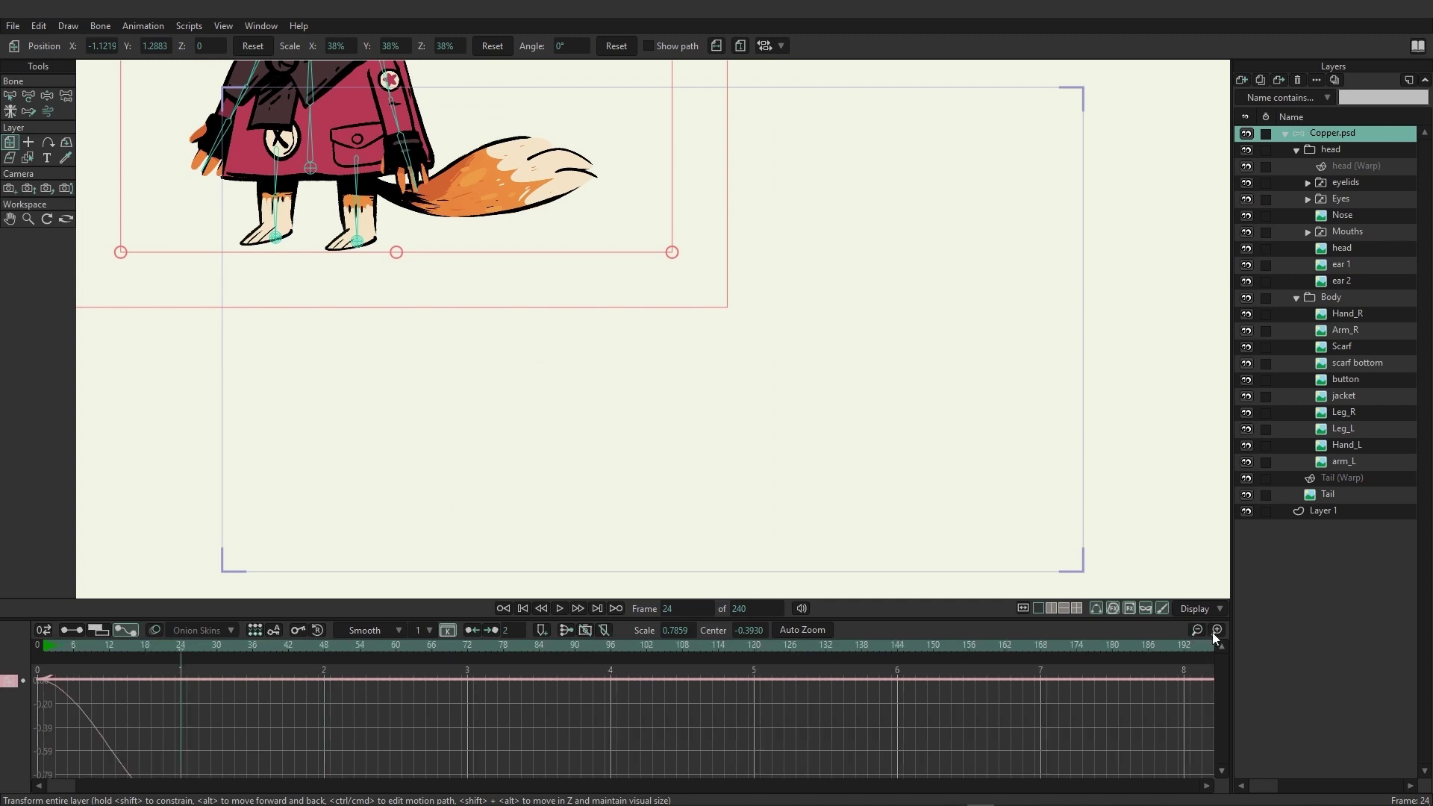
left_click(1214, 631)
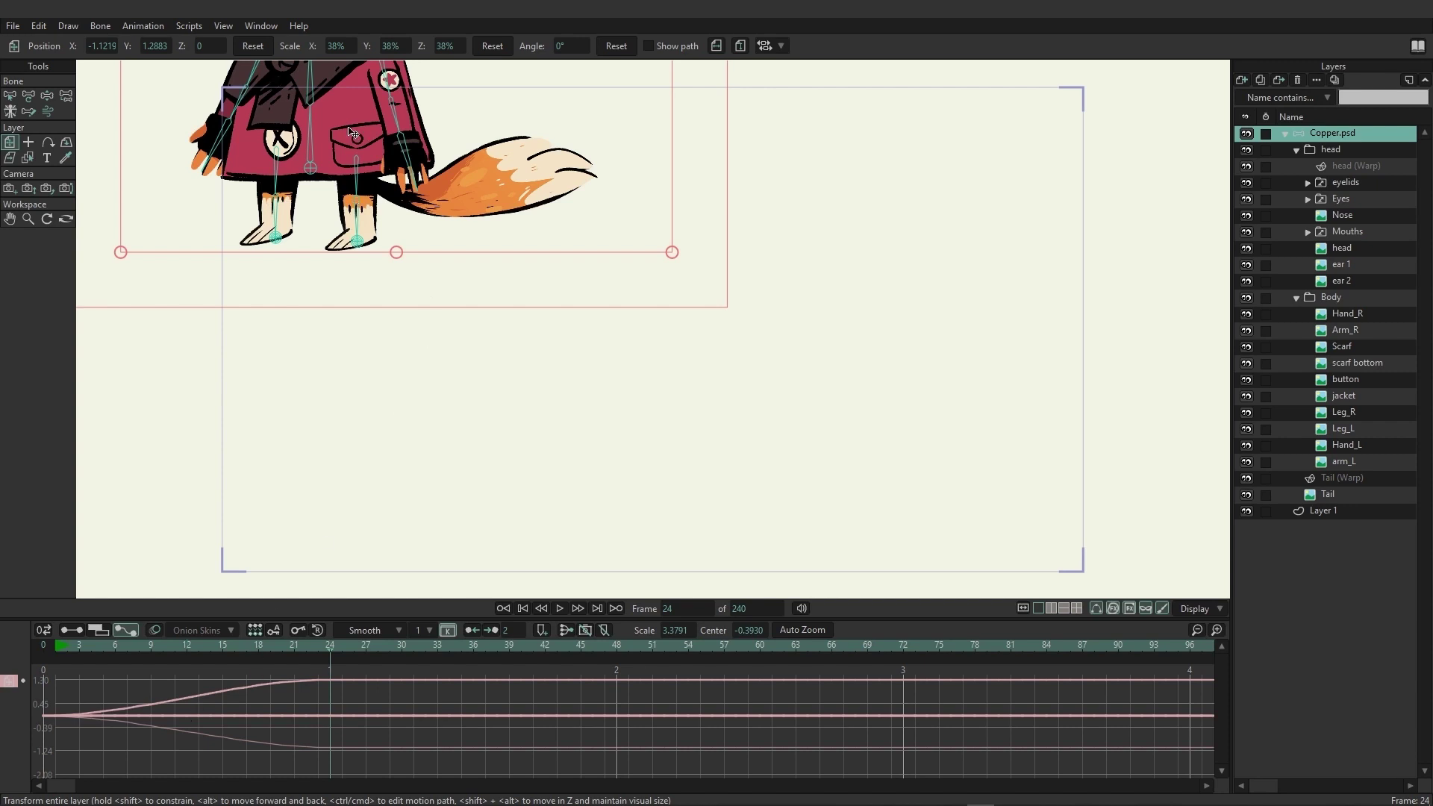
Drag the fox so its frame-24 key sits at X -0.3760, Y 0.5270
left_click_drag(353, 124, 669, 405)
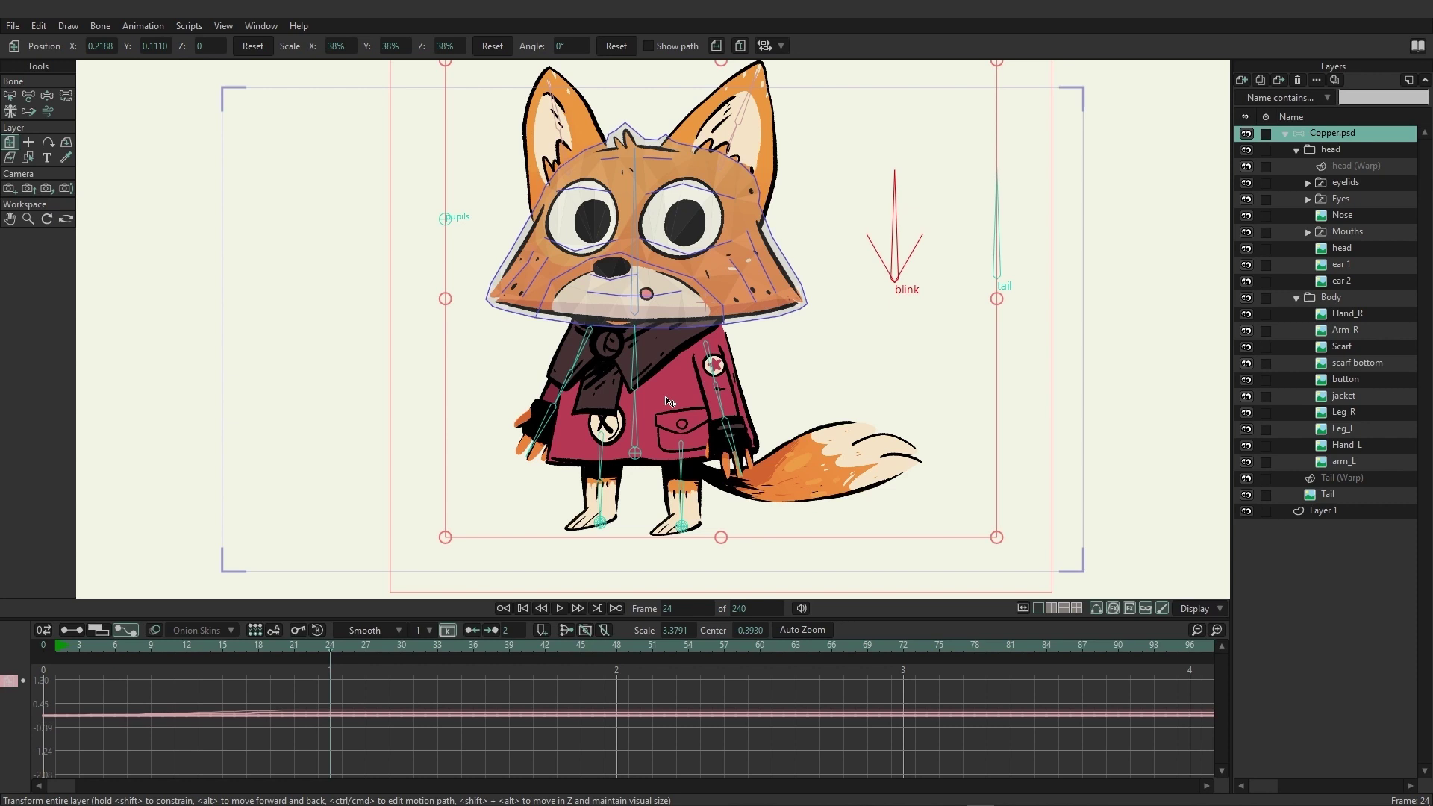
left_click_drag(701, 418, 554, 317)
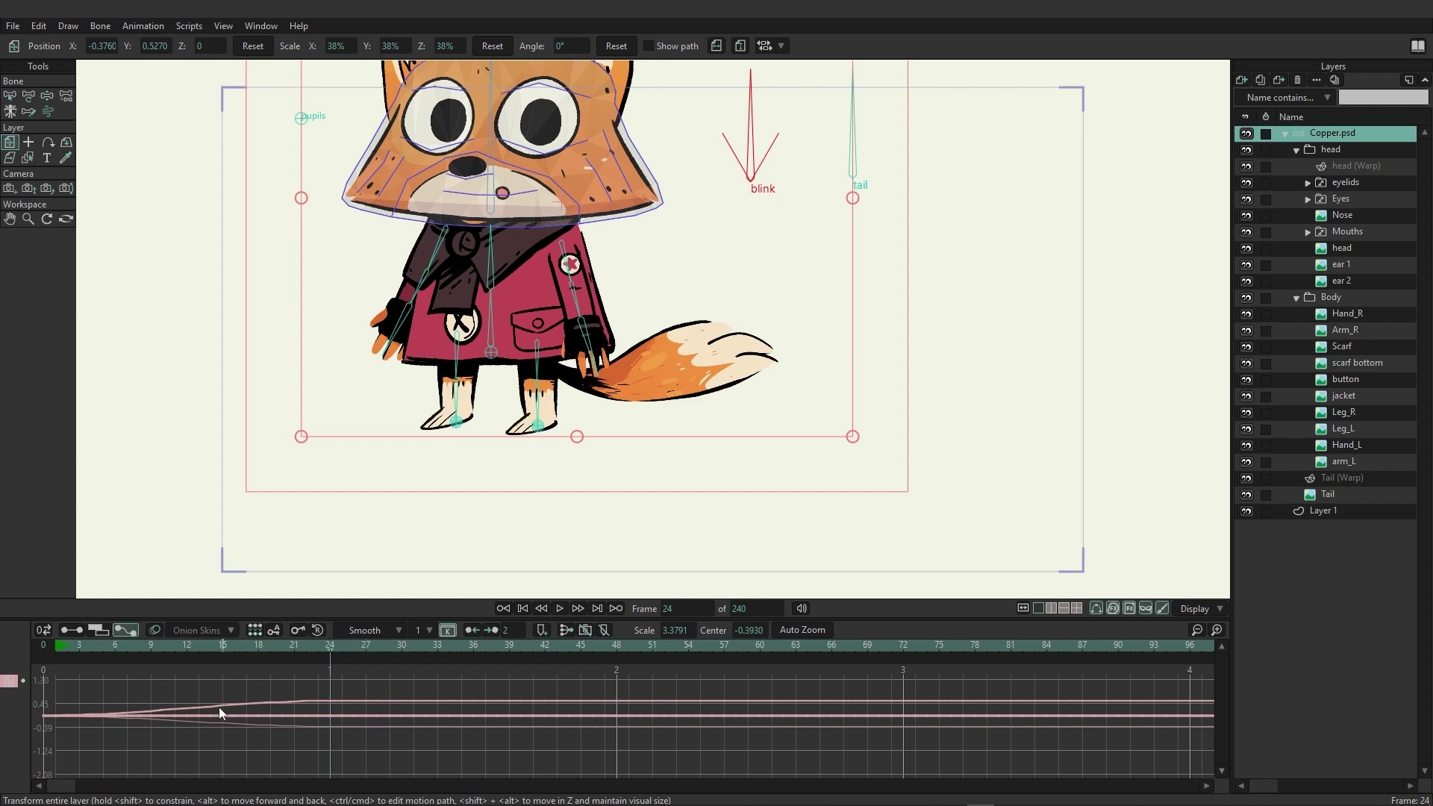
Apply Separate Dimensions to Layer Translation, giving separate X, Y and Z curves
right_click(10, 685)
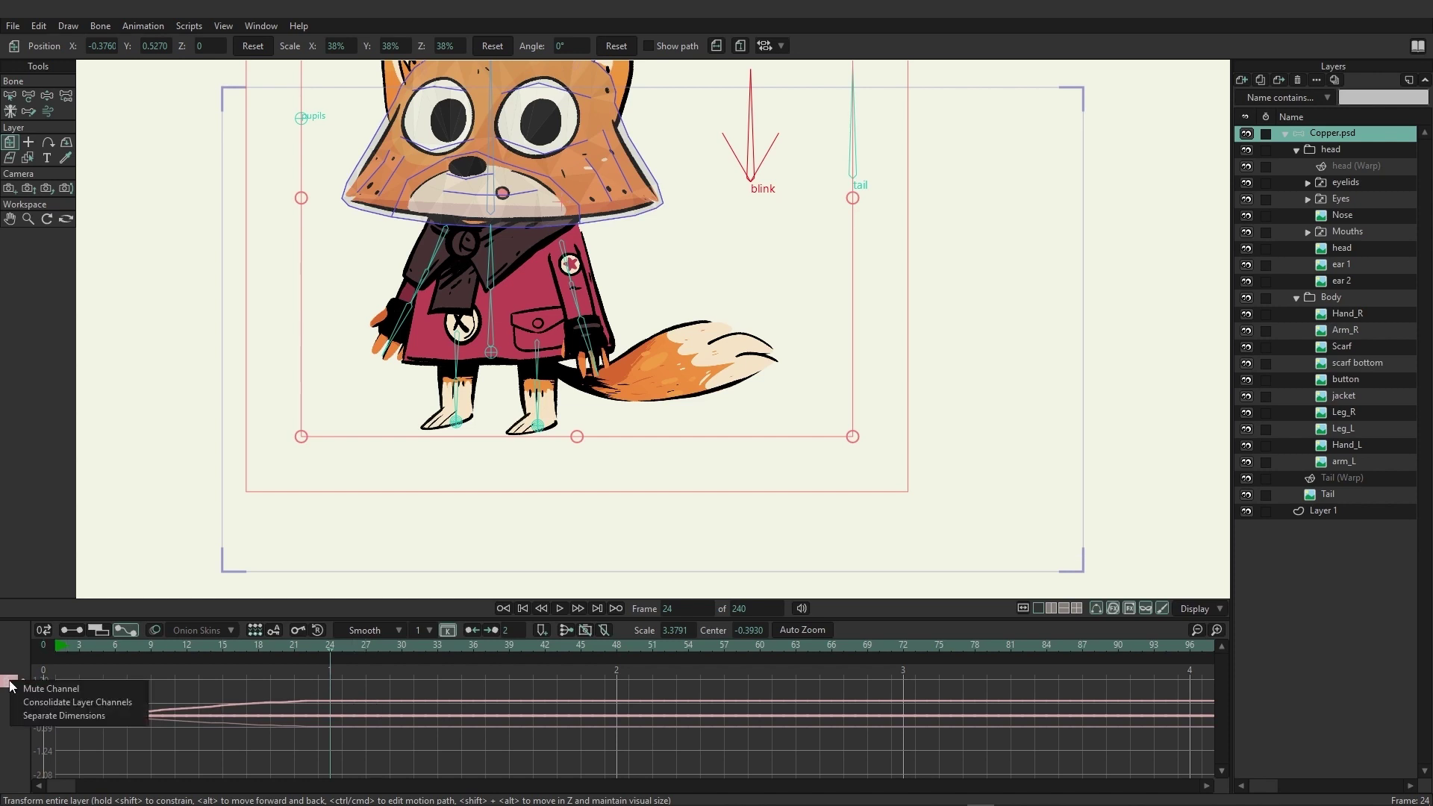
left_click(51, 714)
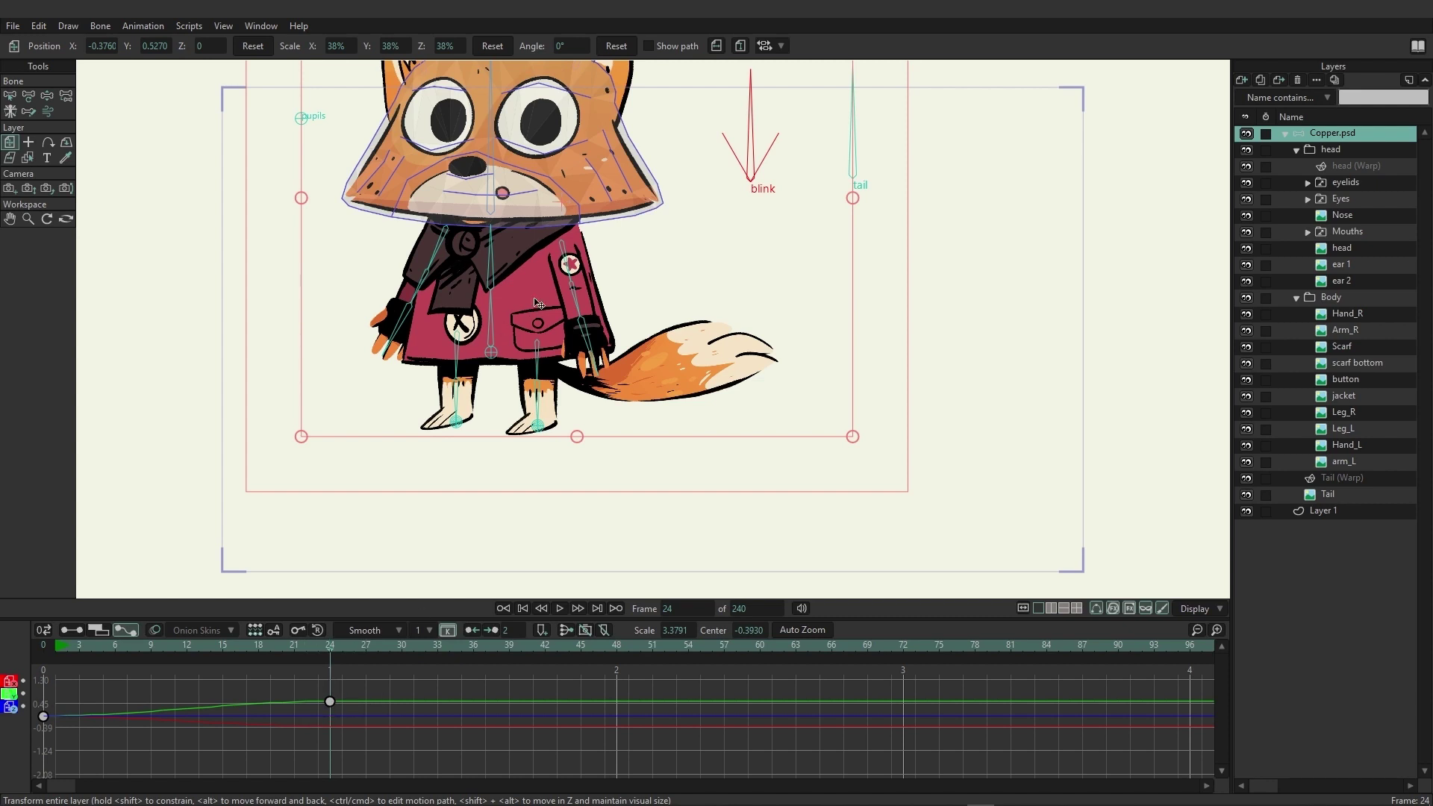
Nudge the fox up to X -0.2003, Y 0.4623 and set its Z depth to -2
left_click_drag(533, 318, 580, 329)
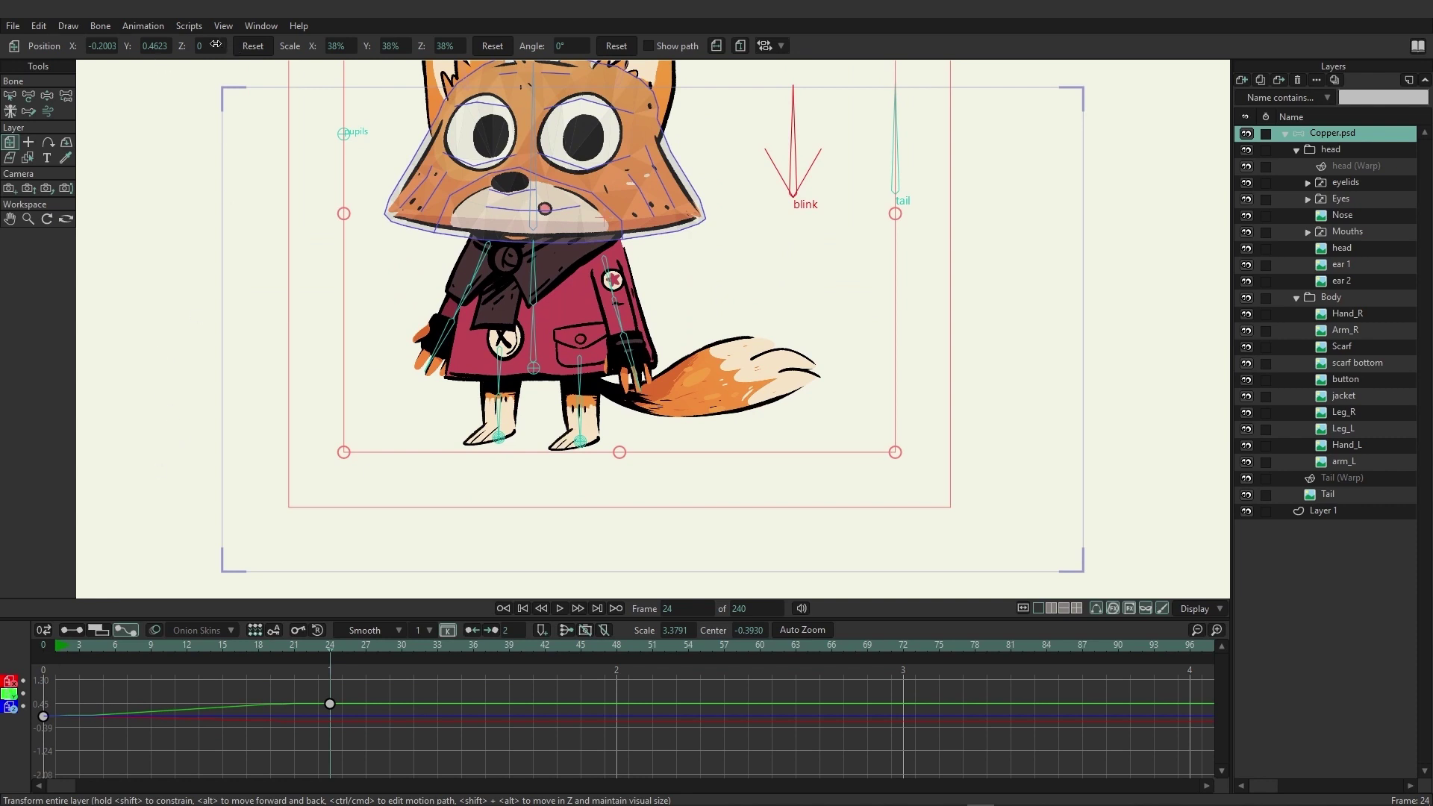
left_click_drag(215, 45, 162, 50)
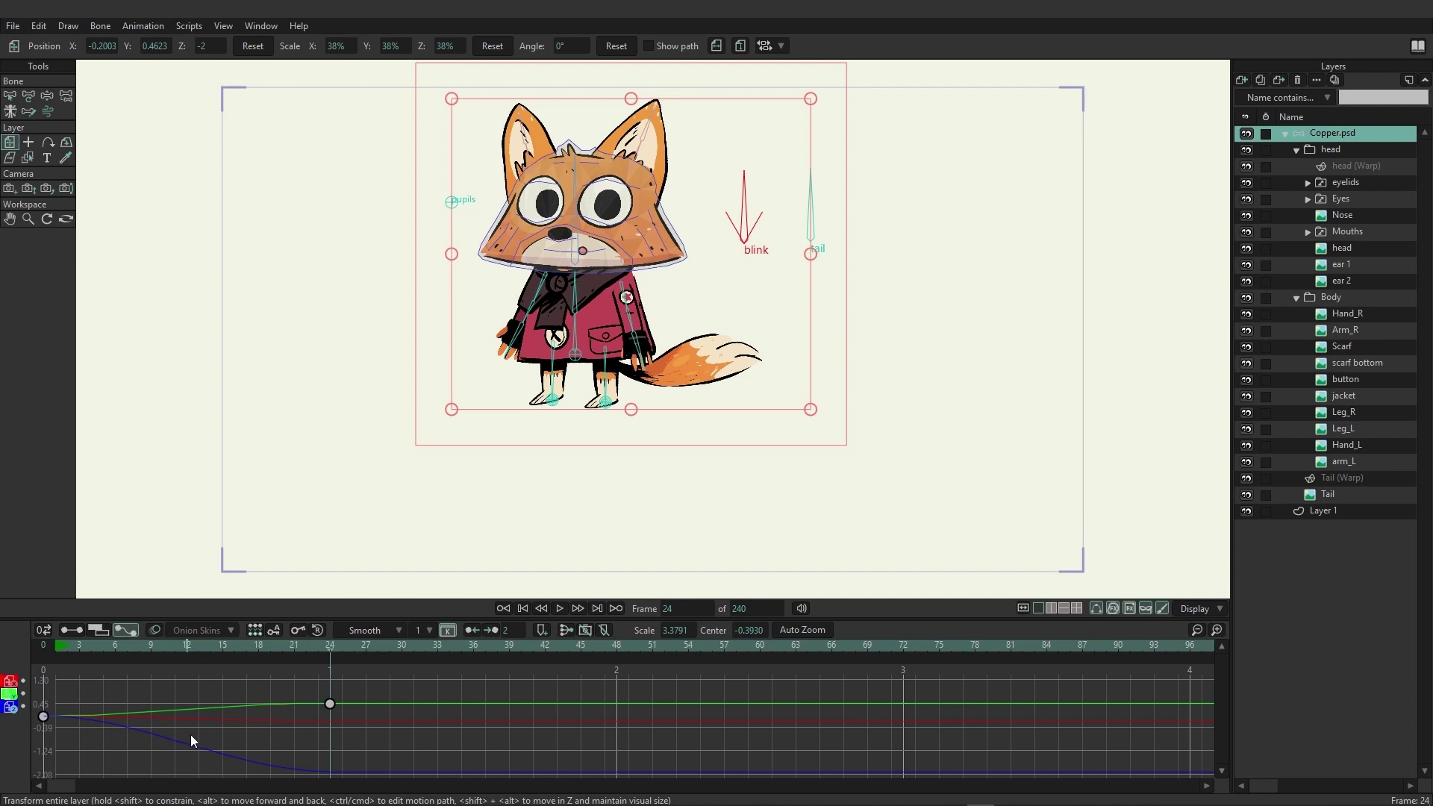
Lower the fox's frame-24 Y key to 0.3157 on the motion graph
left_click(330, 704)
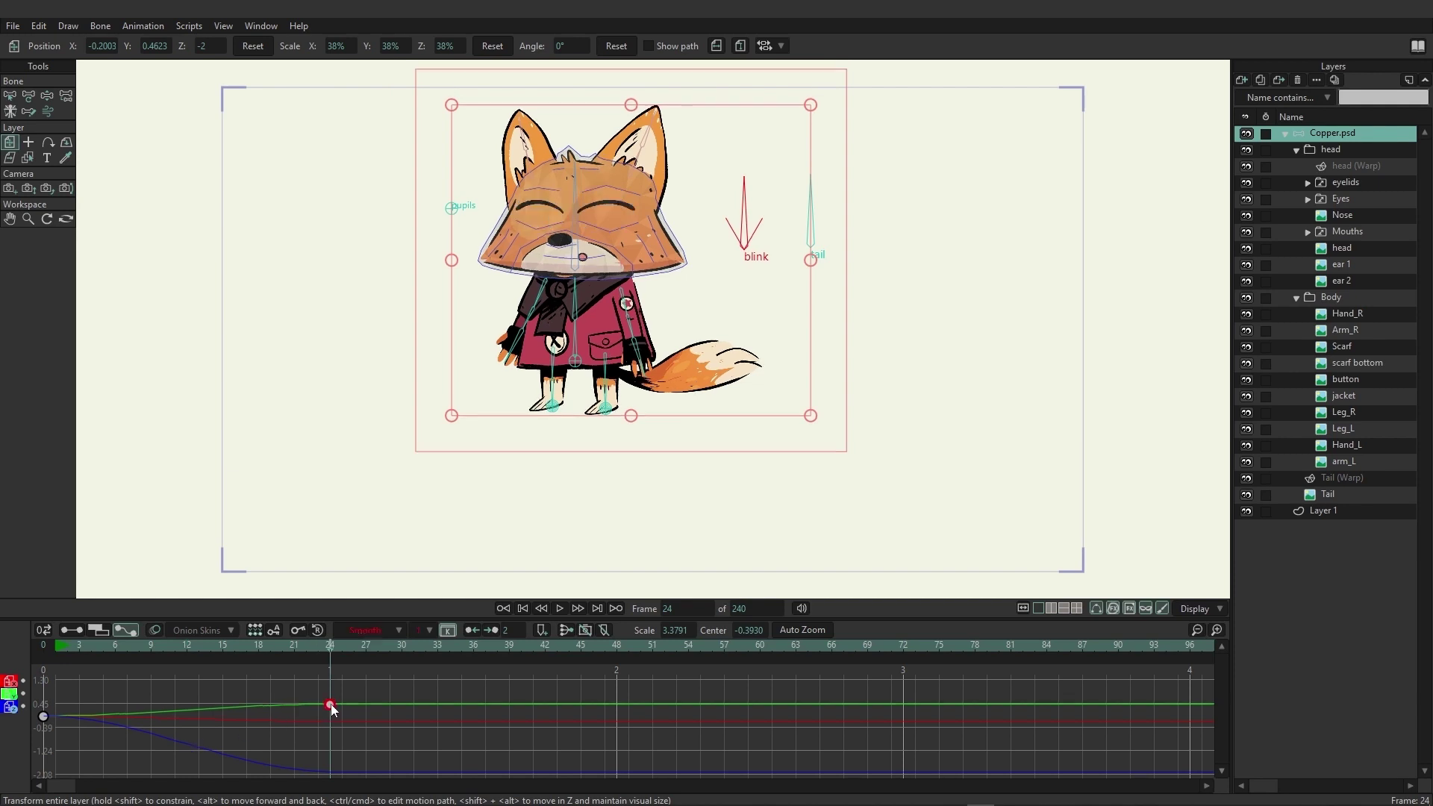
mouse_move(332, 710)
left_mouse_down()
mouse_move(330, 691)
mouse_move(330, 710)
left_mouse_up()
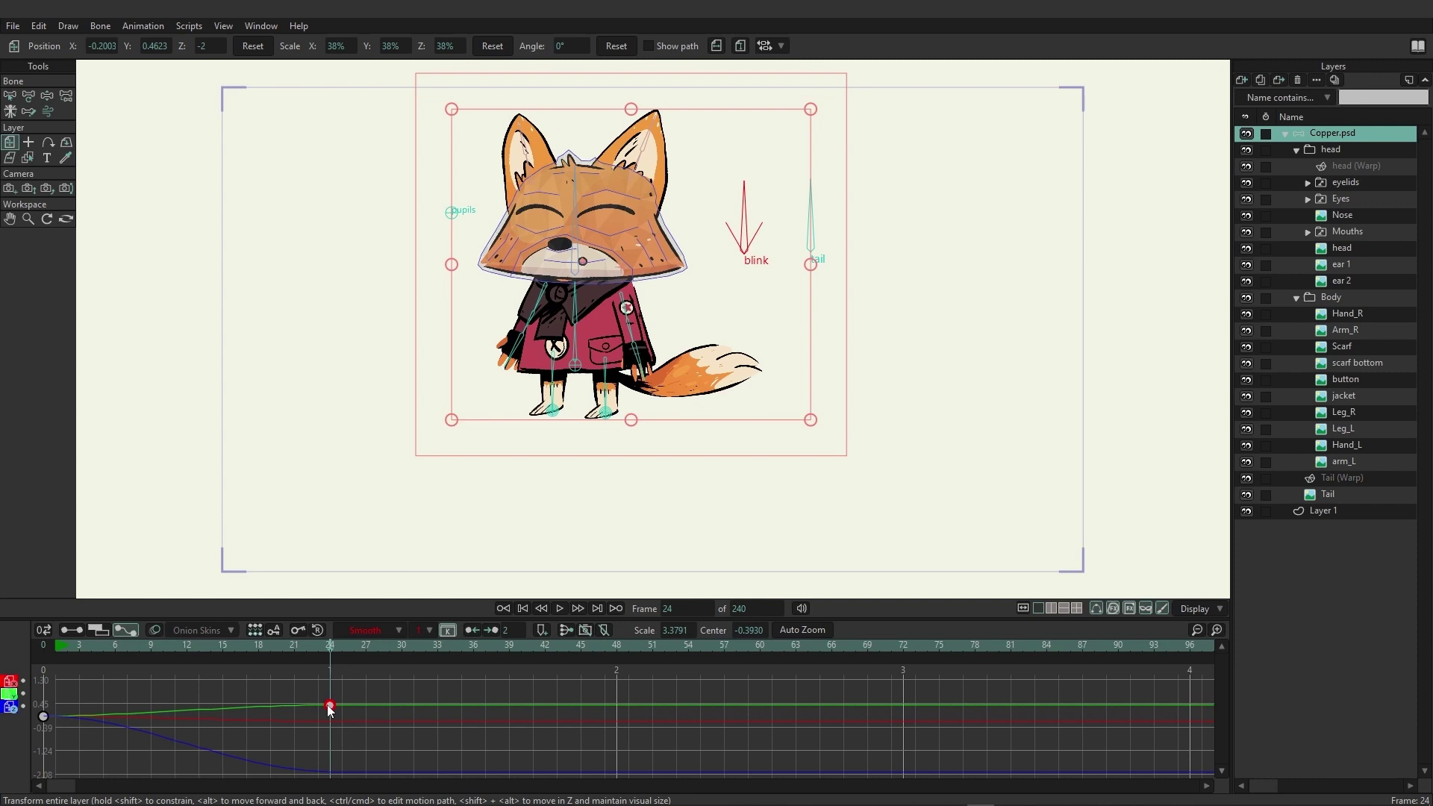
mouse_move(331, 711)
left_mouse_down()
mouse_move(617, 708)
mouse_move(327, 710)
mouse_move(559, 721)
mouse_move(618, 704)
mouse_move(392, 708)
mouse_move(621, 707)
mouse_move(332, 710)
left_mouse_up()
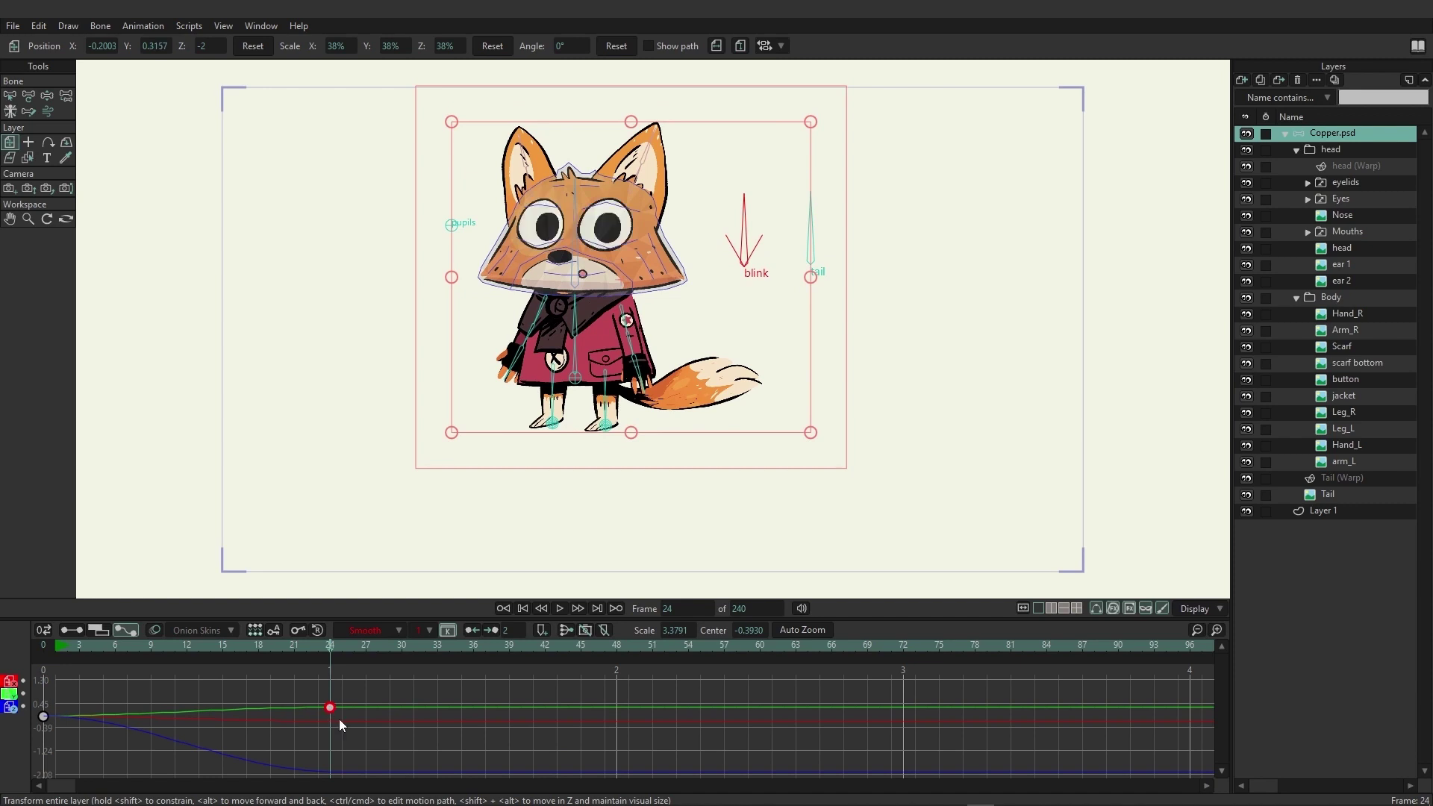
Add fox position keys at frames 18 and 11, then preview the motion between them
left_click(258, 646)
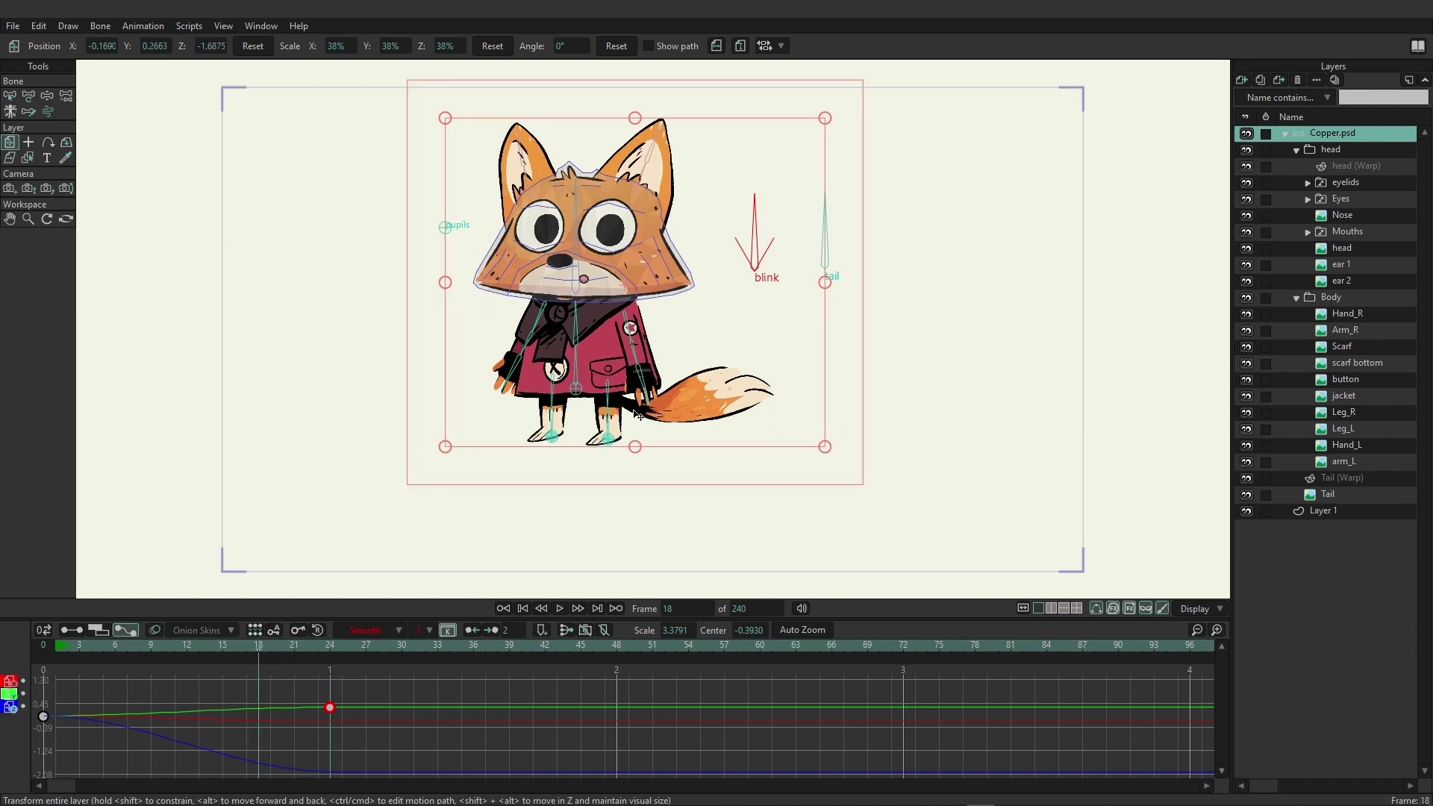
left_click_drag(619, 280, 657, 271)
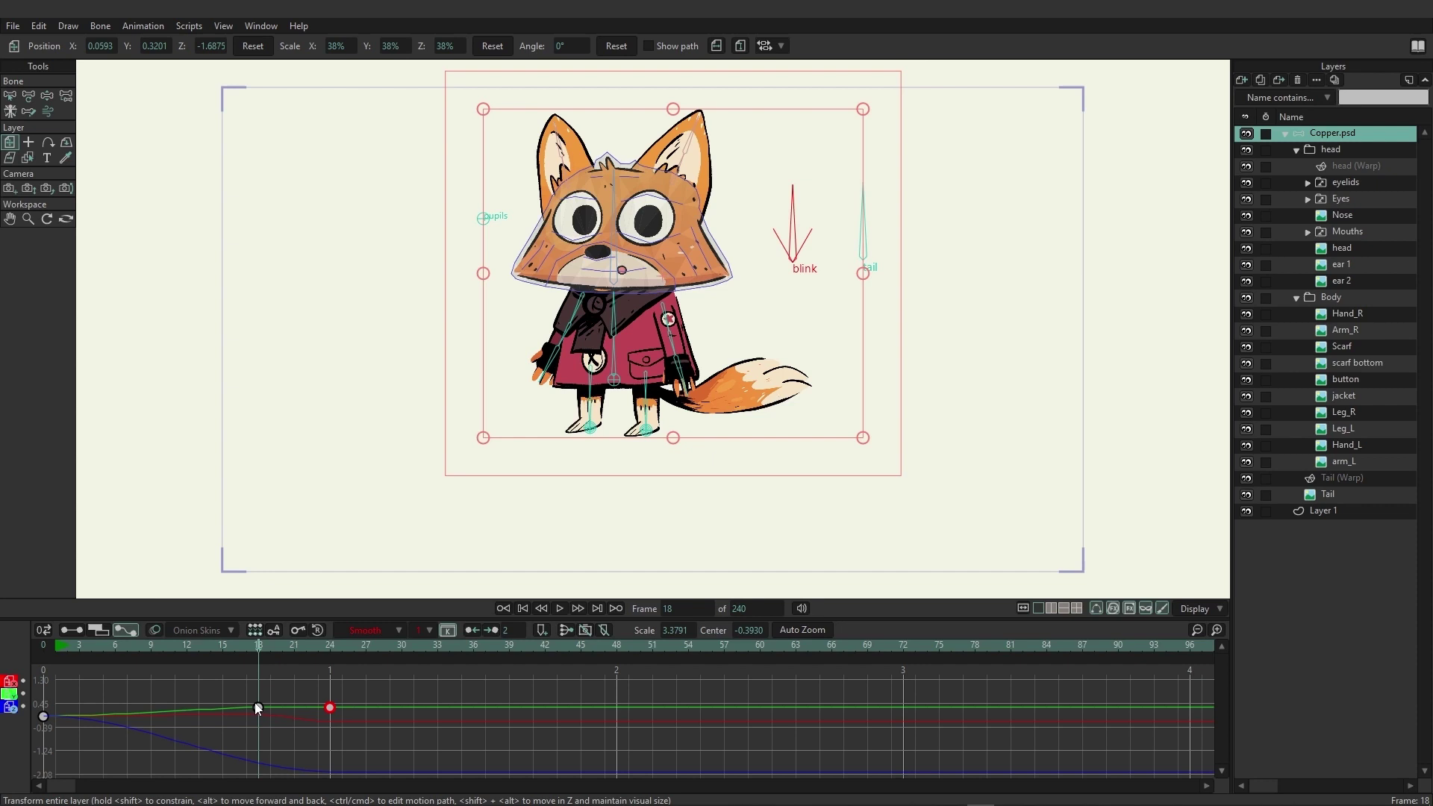
left_click(171, 646)
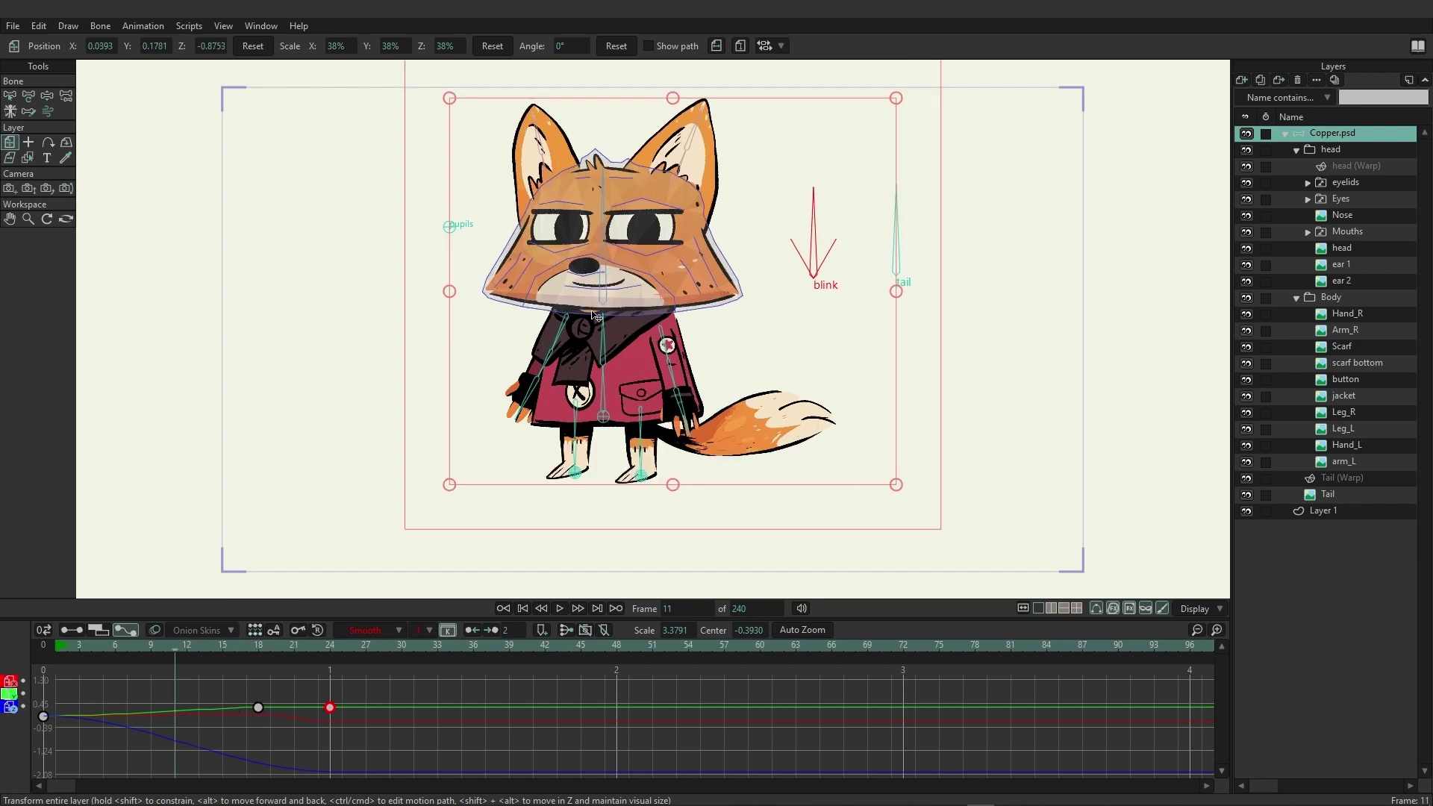
left_click_drag(642, 332, 415, 280)
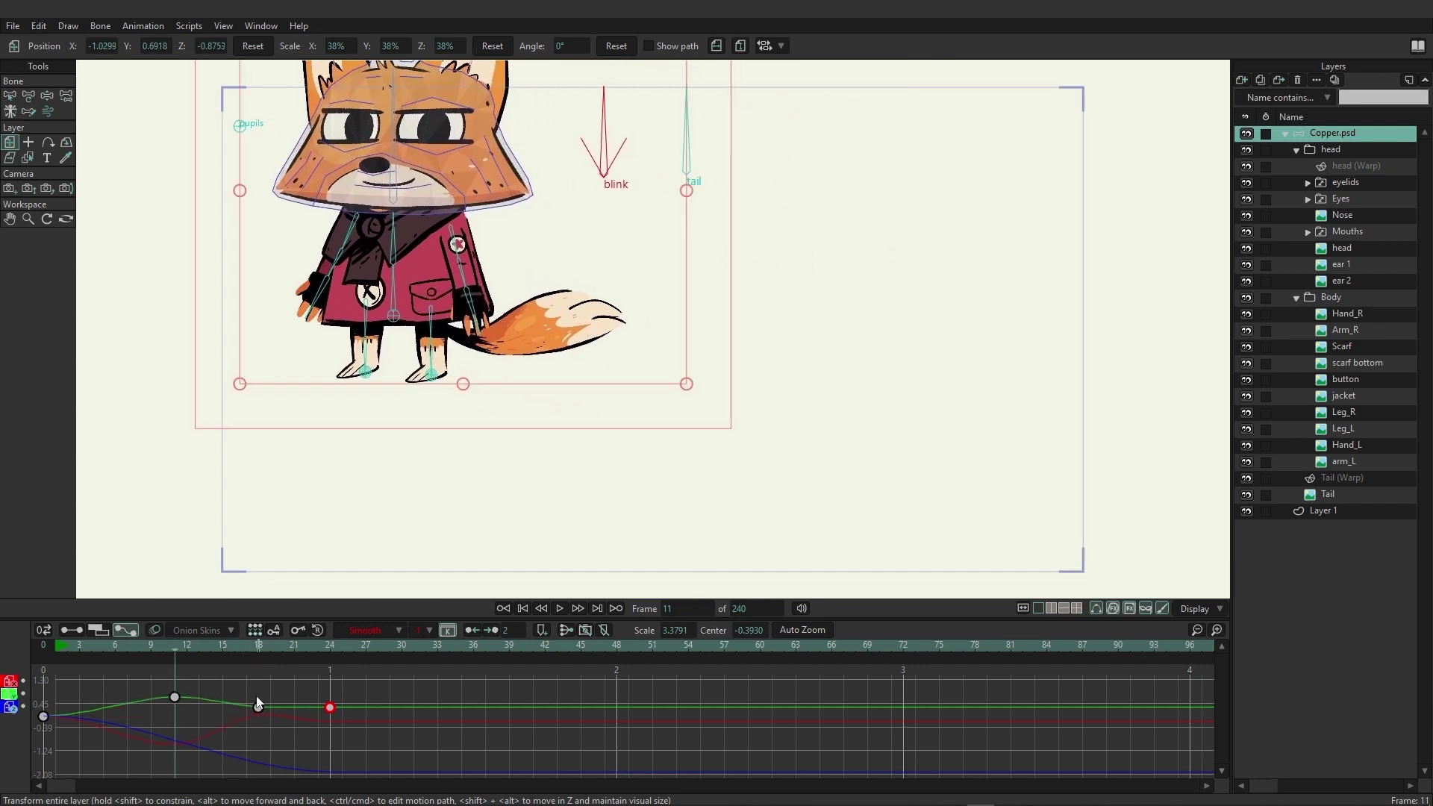
left_click_drag(58, 656, 338, 633)
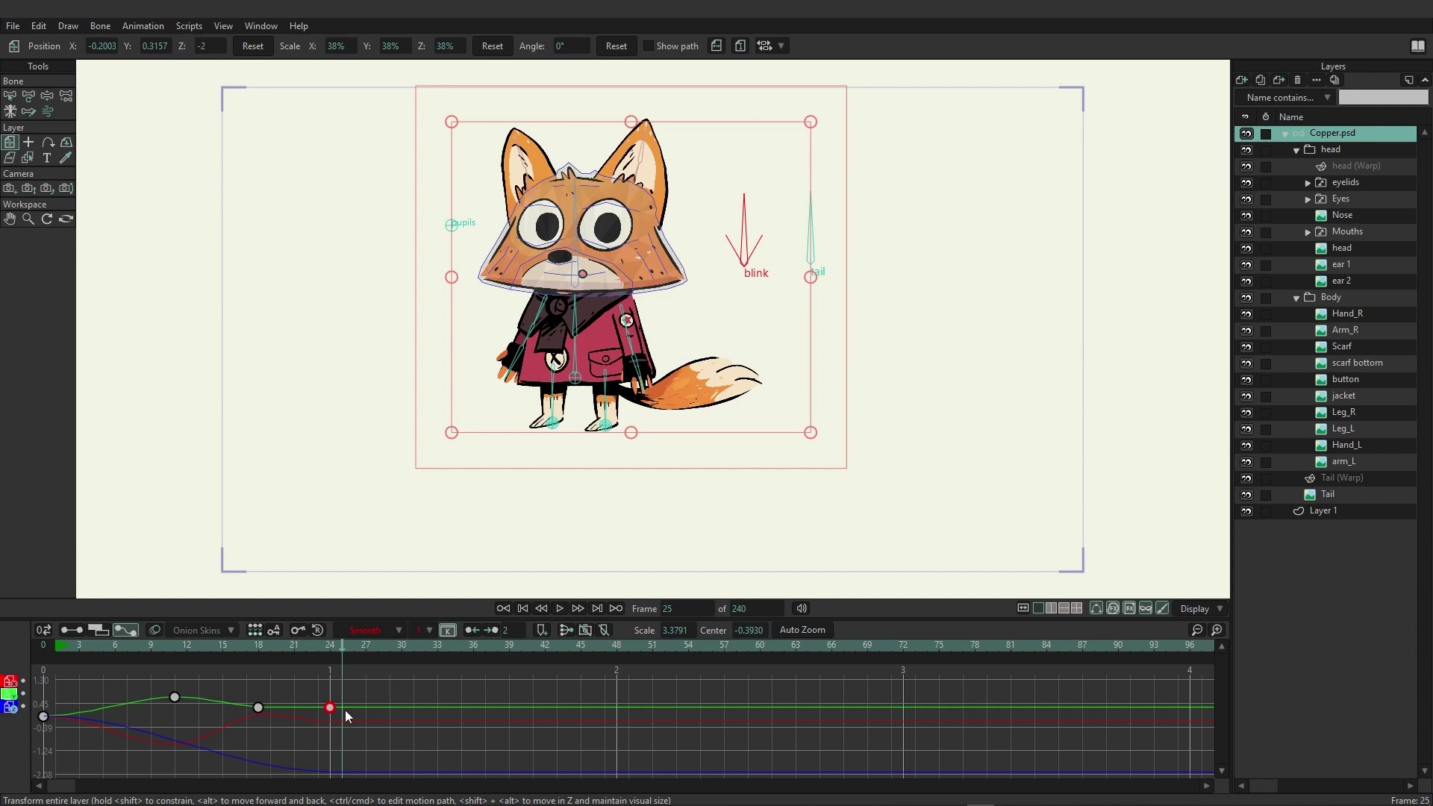
Shift the final key from frame 24 to 25 and select all three position keys
mouse_move(345, 710)
left_mouse_down()
mouse_move(290, 704)
mouse_move(370, 711)
mouse_move(356, 707)
left_mouse_up()
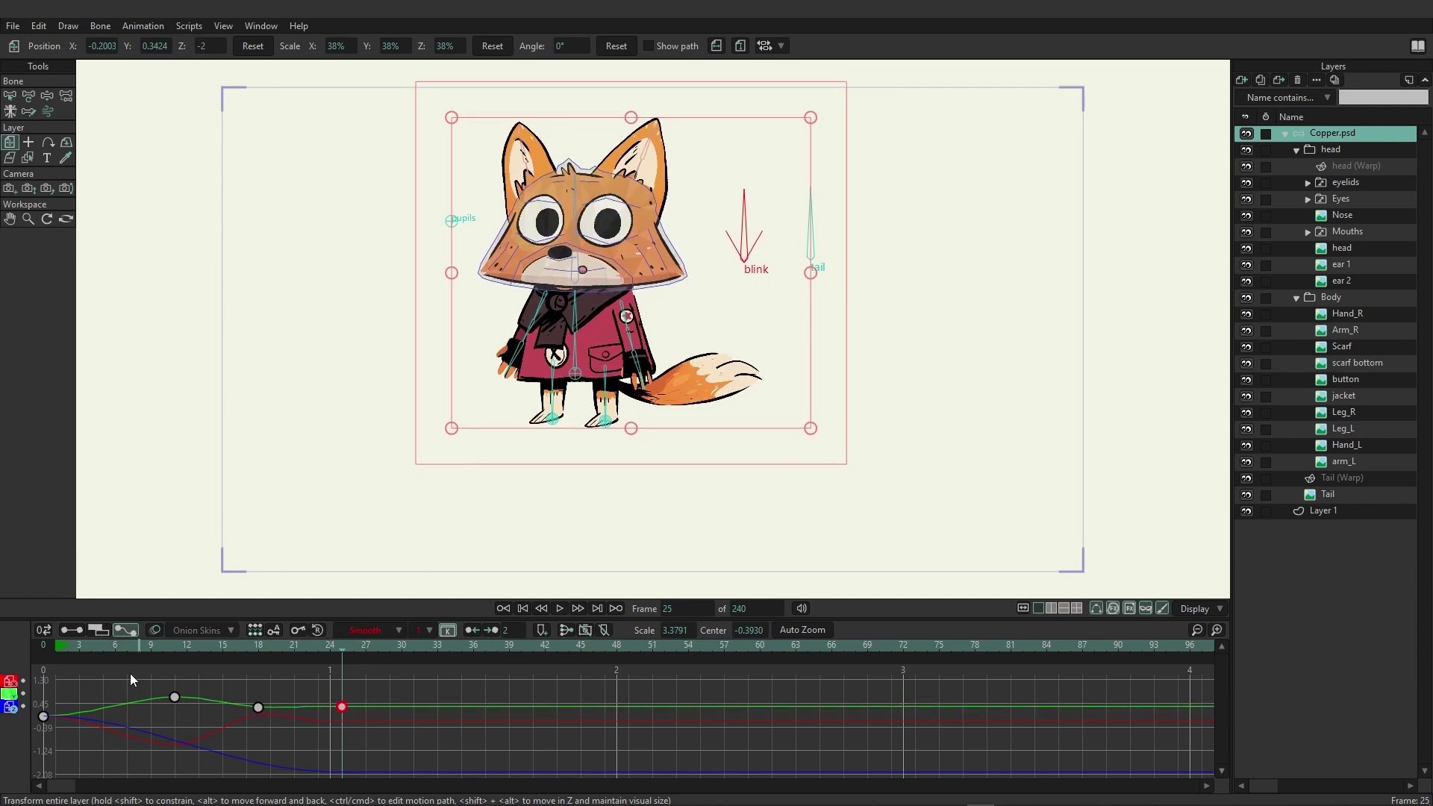
left_click(112, 672)
left_click_drag(114, 675, 362, 714)
Choose Bezier in the timeline's interpolation dropdown for the fox's three selected position keys
left_click(387, 628)
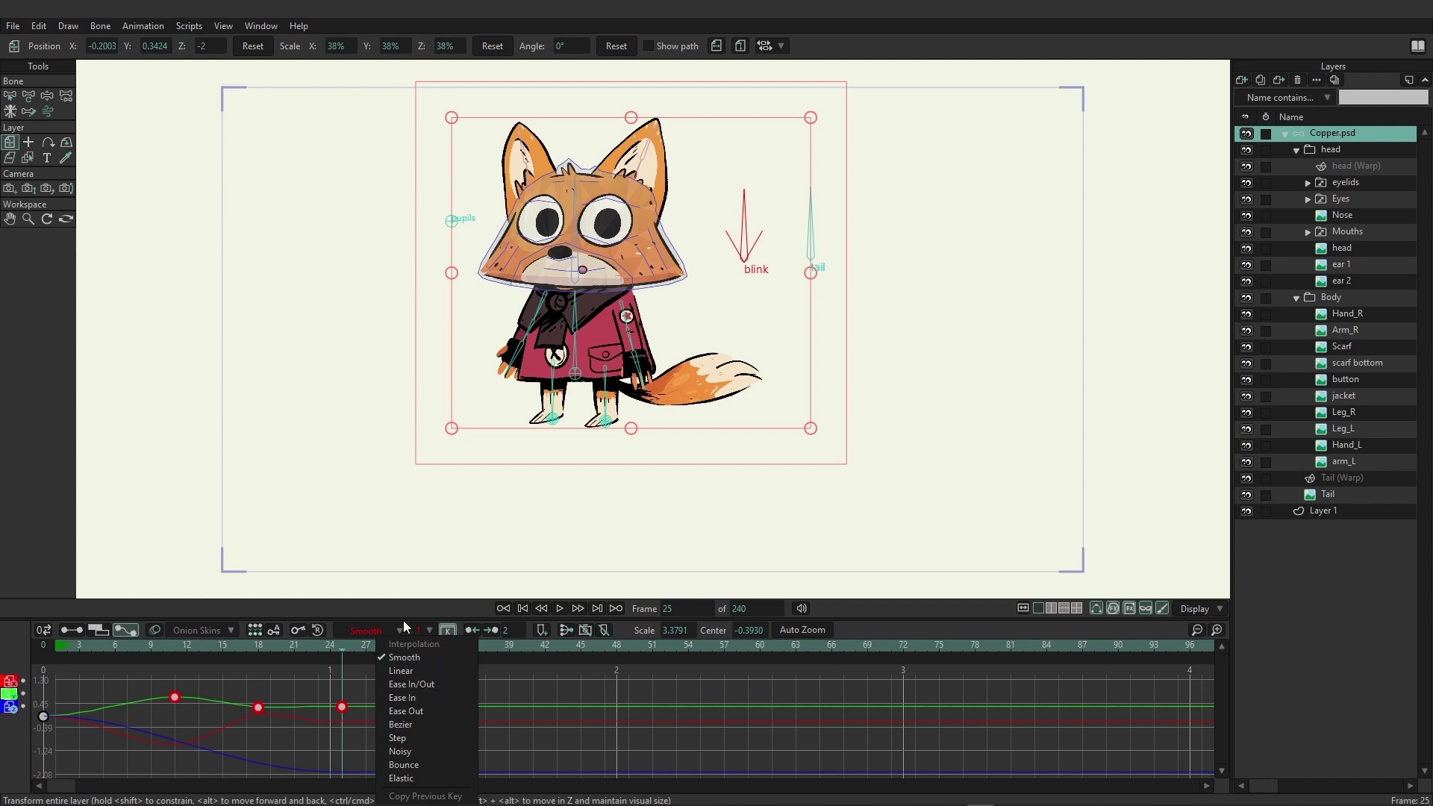
left_click(418, 724)
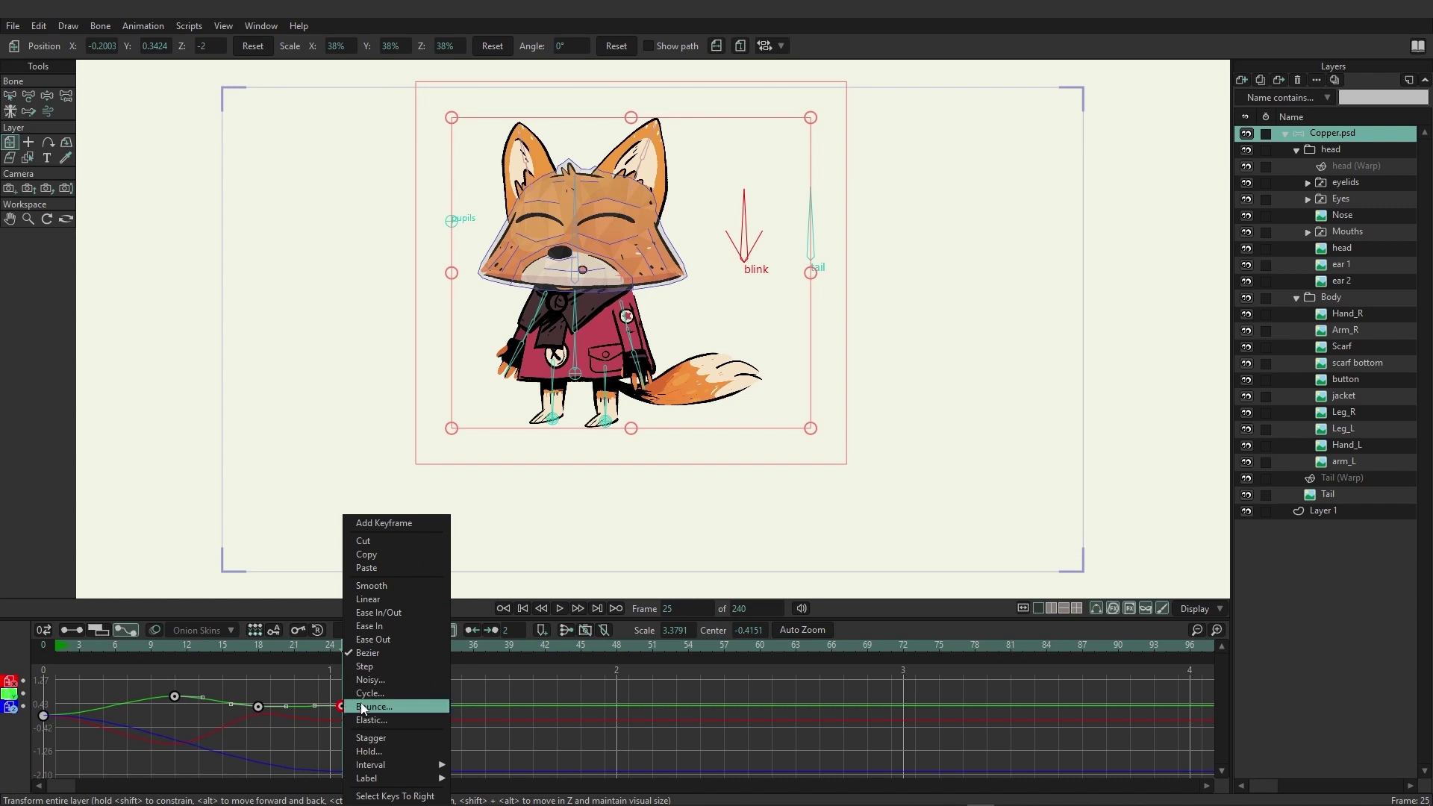
Drag the green Y curve's Bezier handles down so it dips sharply before the frame-18 key
left_click(468, 687)
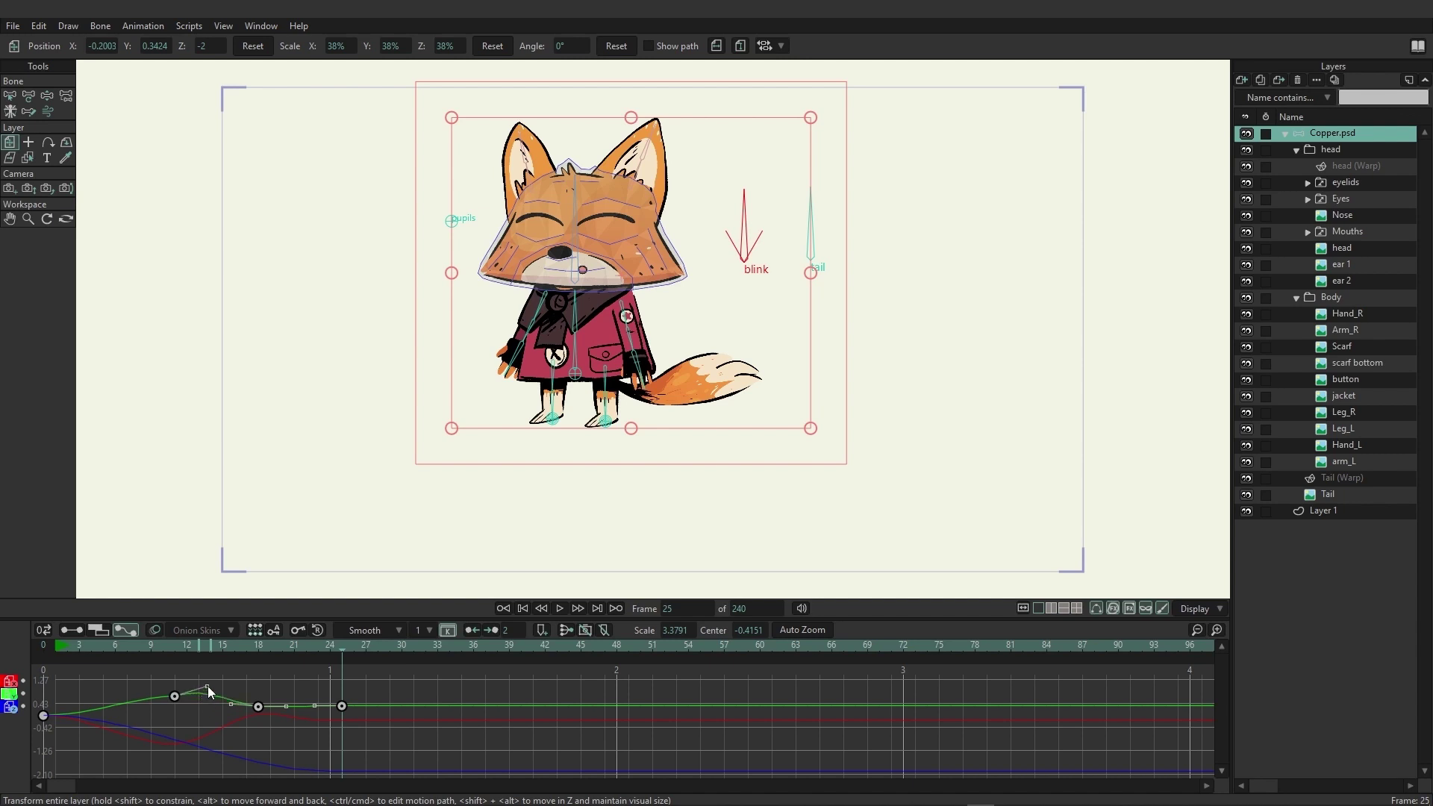
left_click_drag(254, 676, 253, 677)
mouse_move(139, 649)
left_mouse_down()
mouse_move(251, 667)
mouse_move(338, 660)
mouse_move(191, 673)
mouse_move(244, 657)
mouse_move(360, 661)
left_mouse_up()
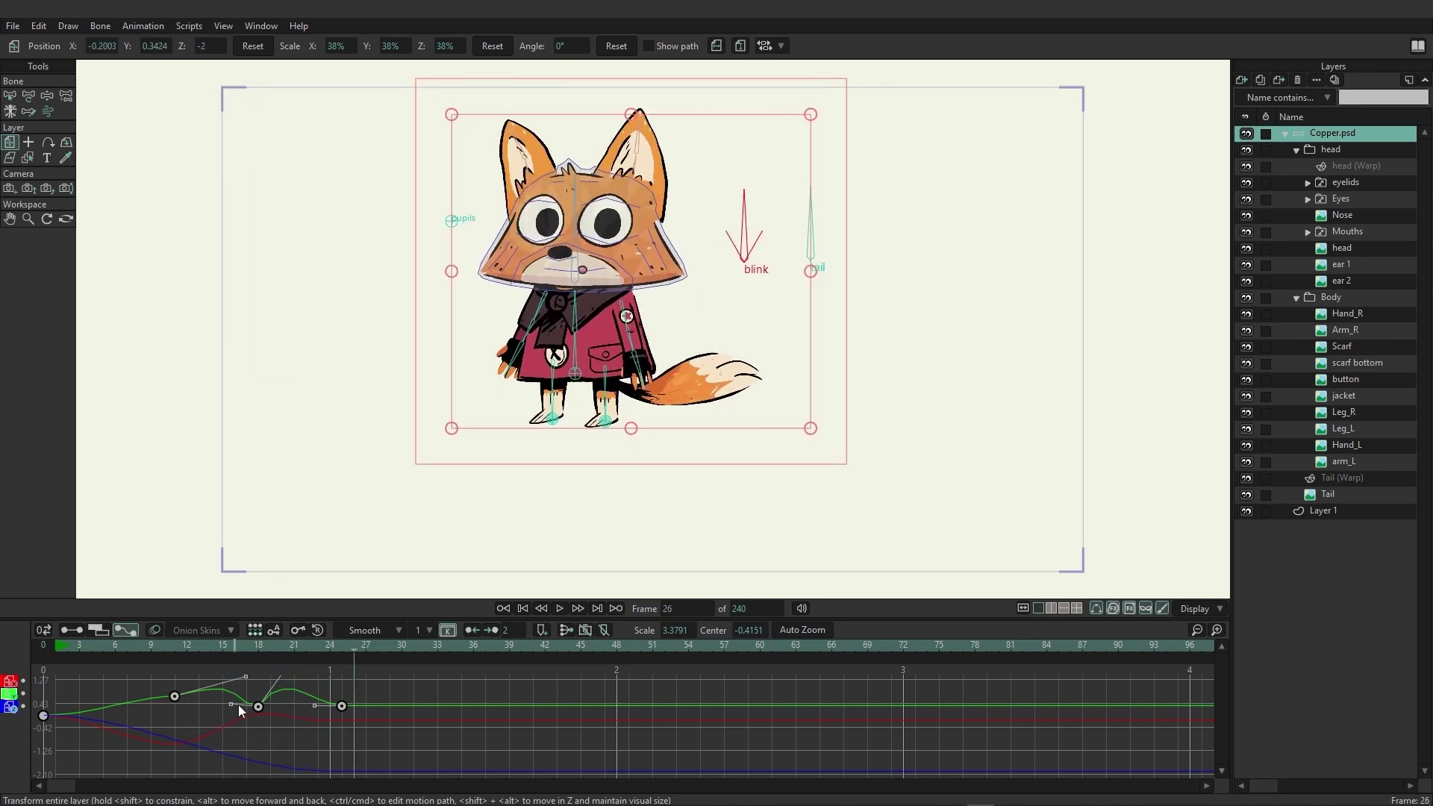
left_click_drag(231, 709, 285, 764)
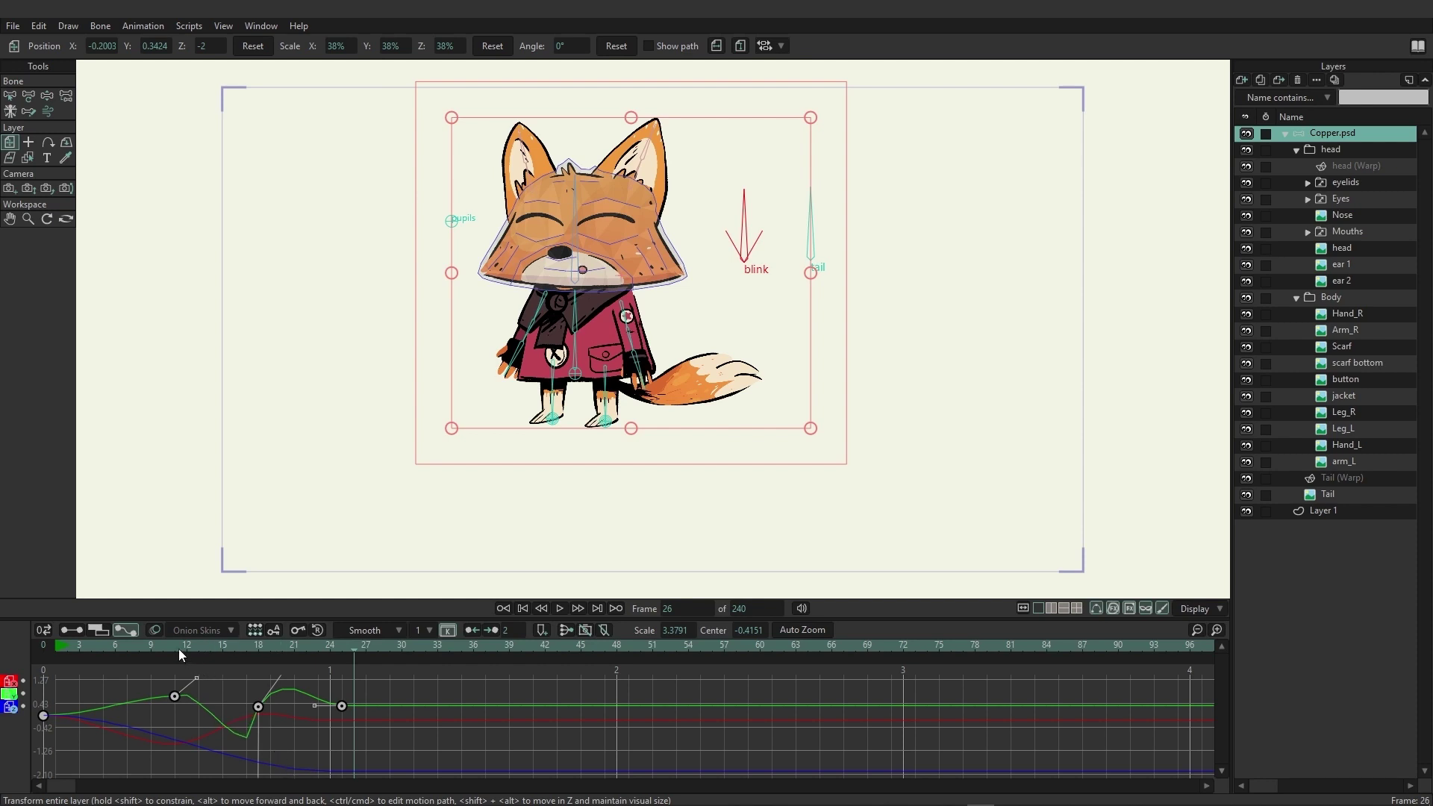
left_click_drag(177, 648, 353, 669)
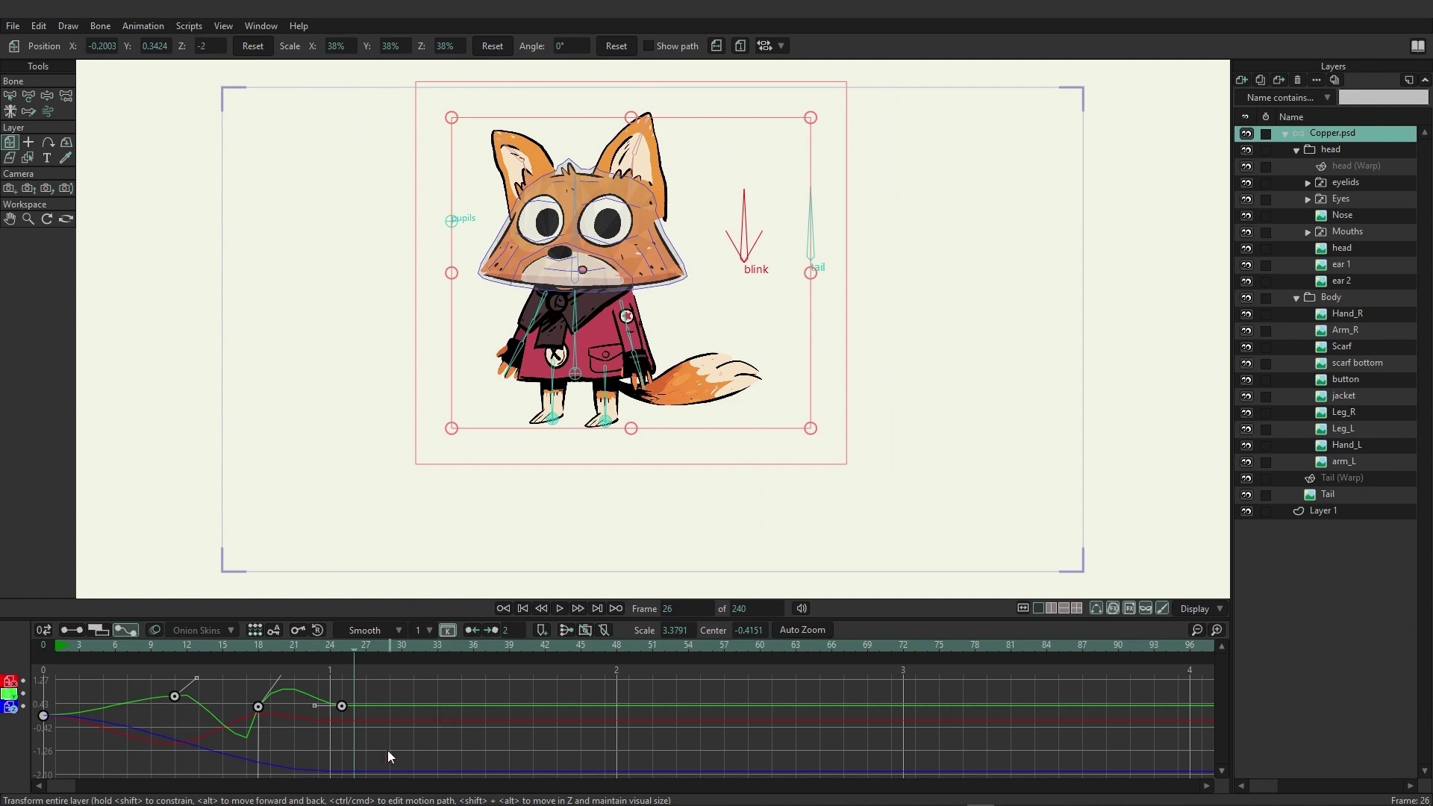
left_click_drag(386, 751, 159, 690)
left_click(346, 750)
left_click(567, 630)
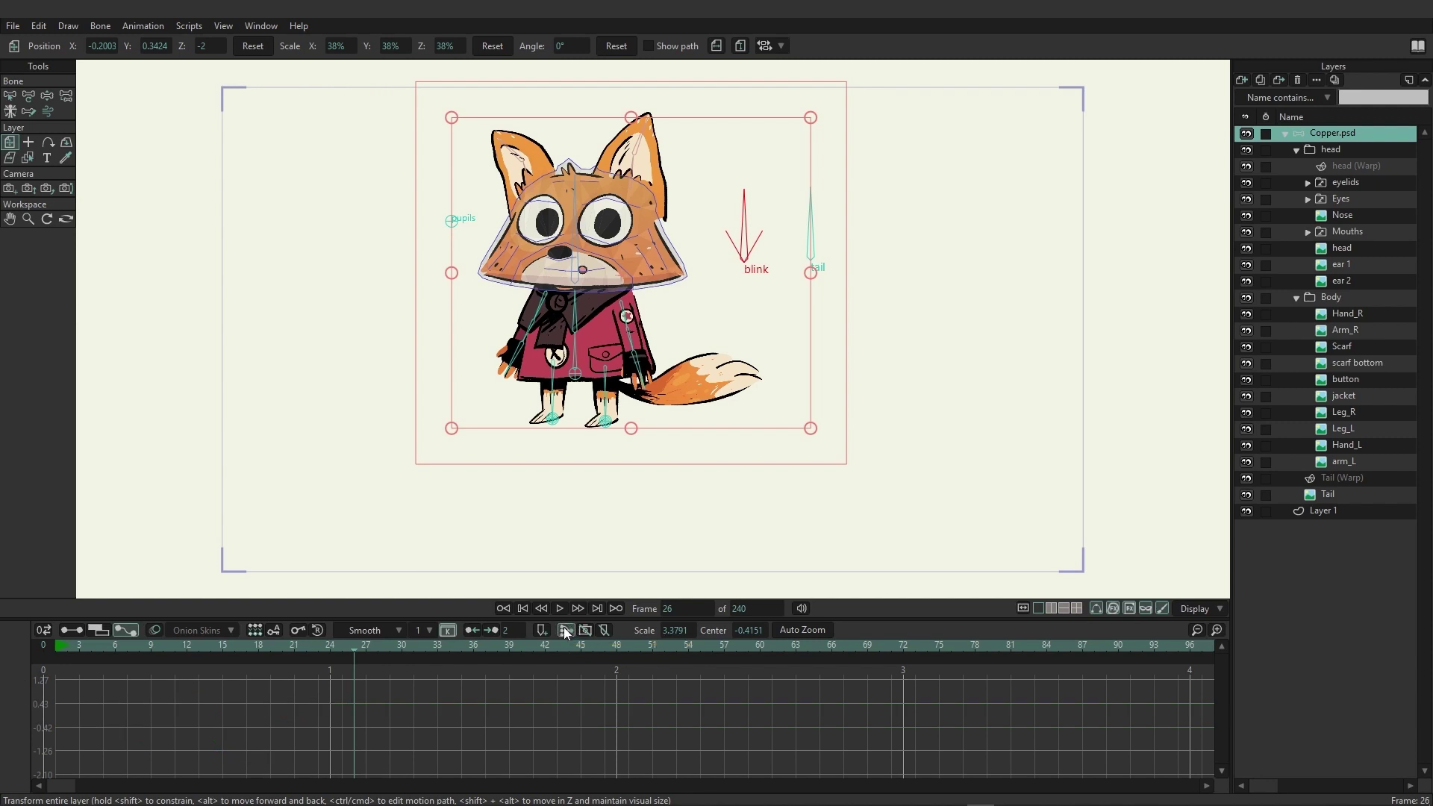
left_click(565, 633)
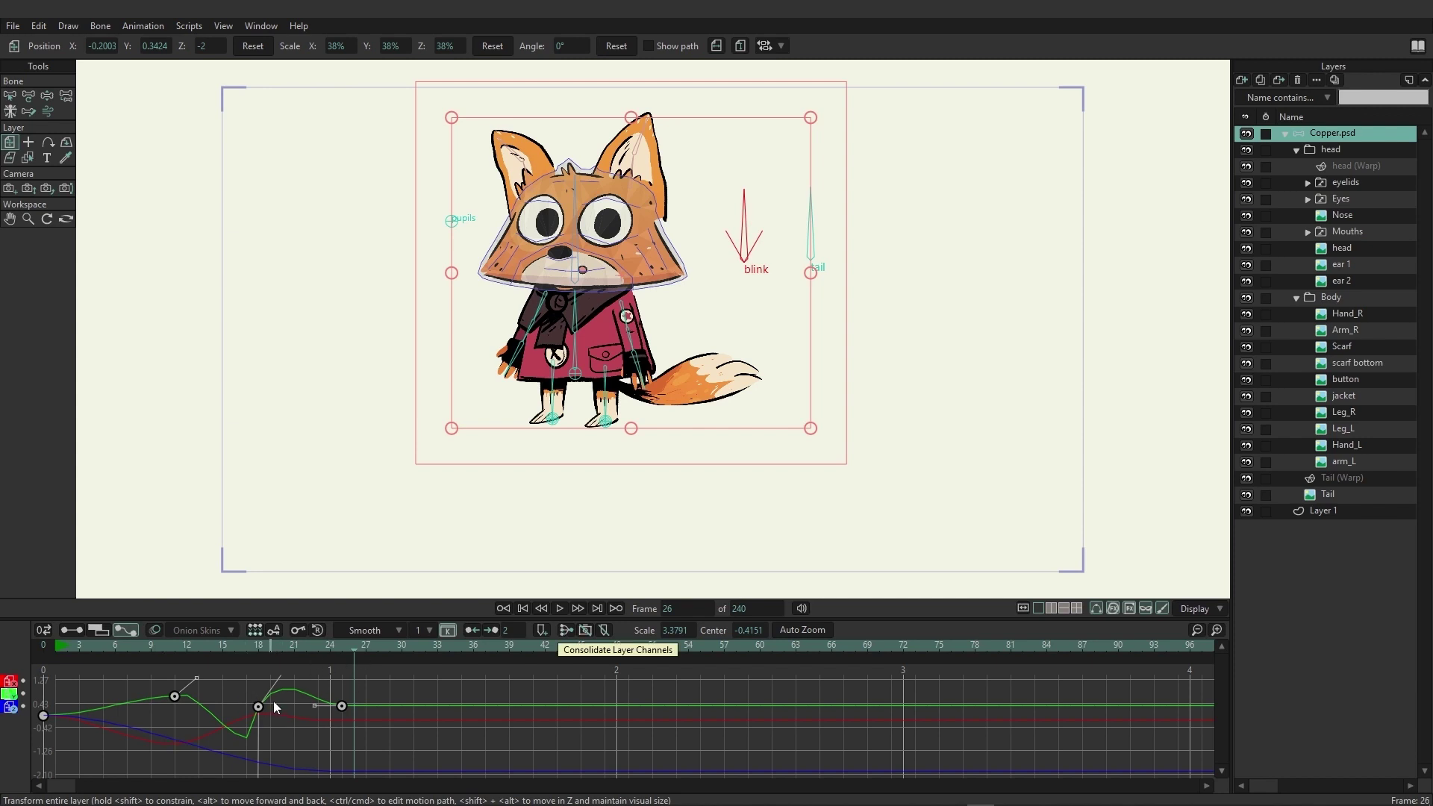
right_click(16, 684)
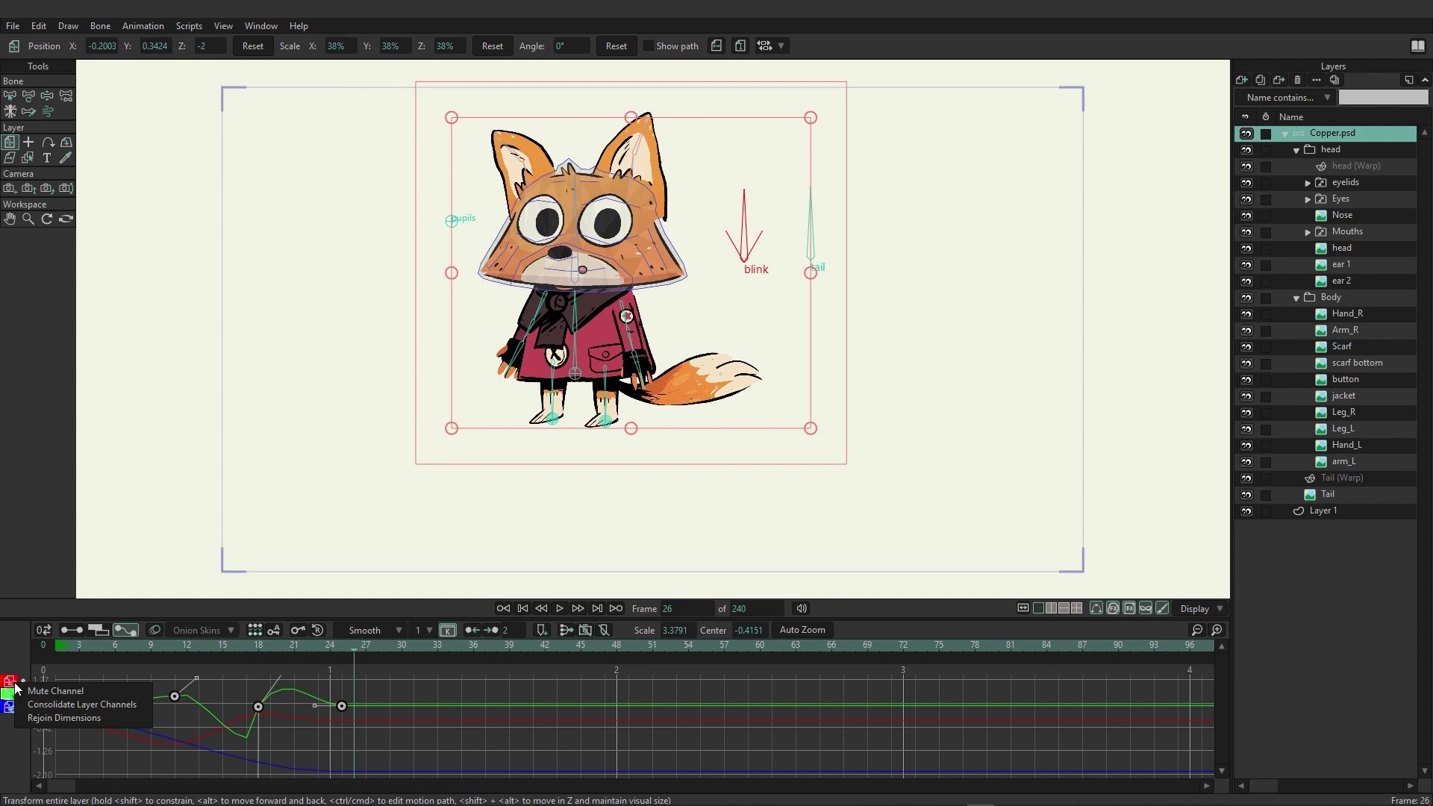
left_click(47, 719)
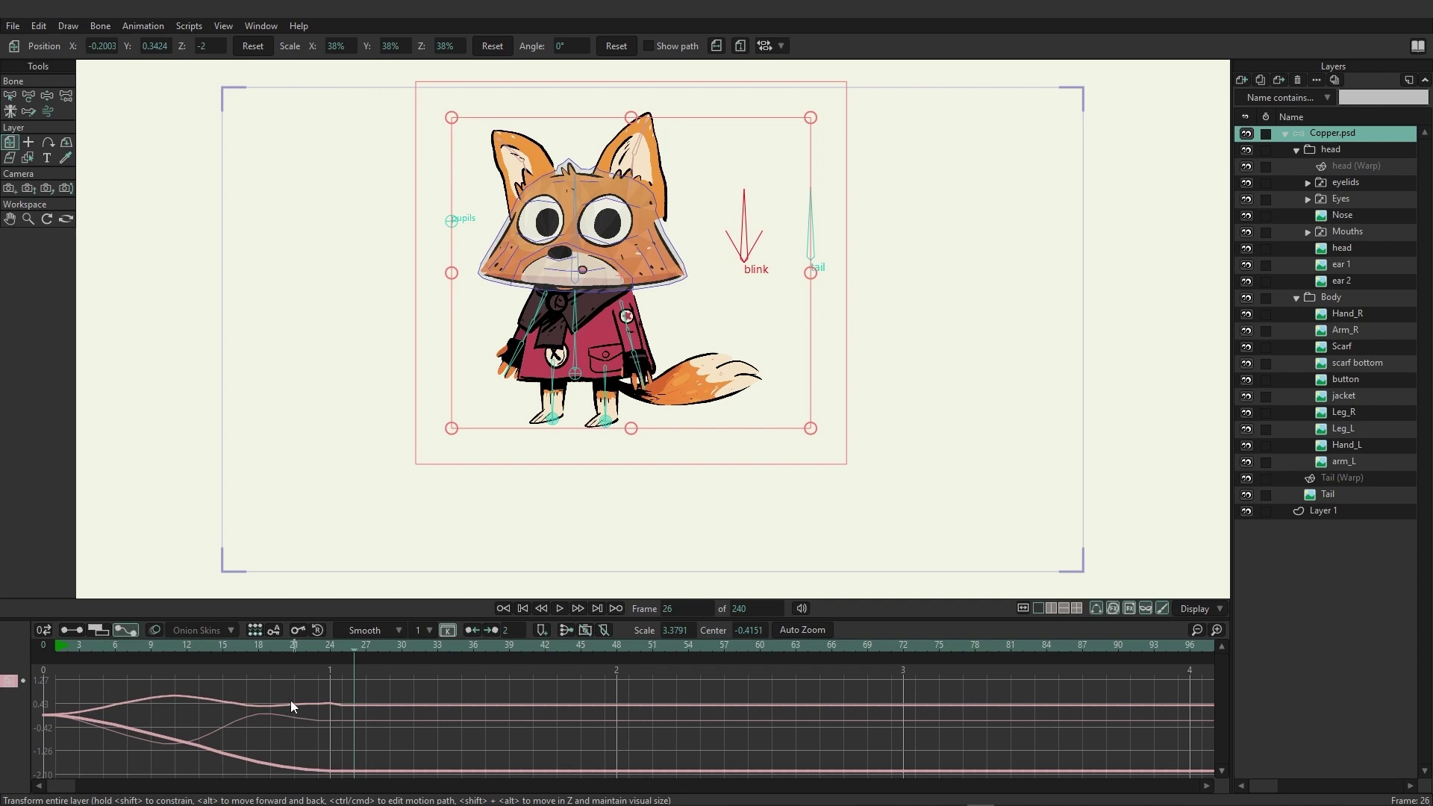
key("ctrl+z")
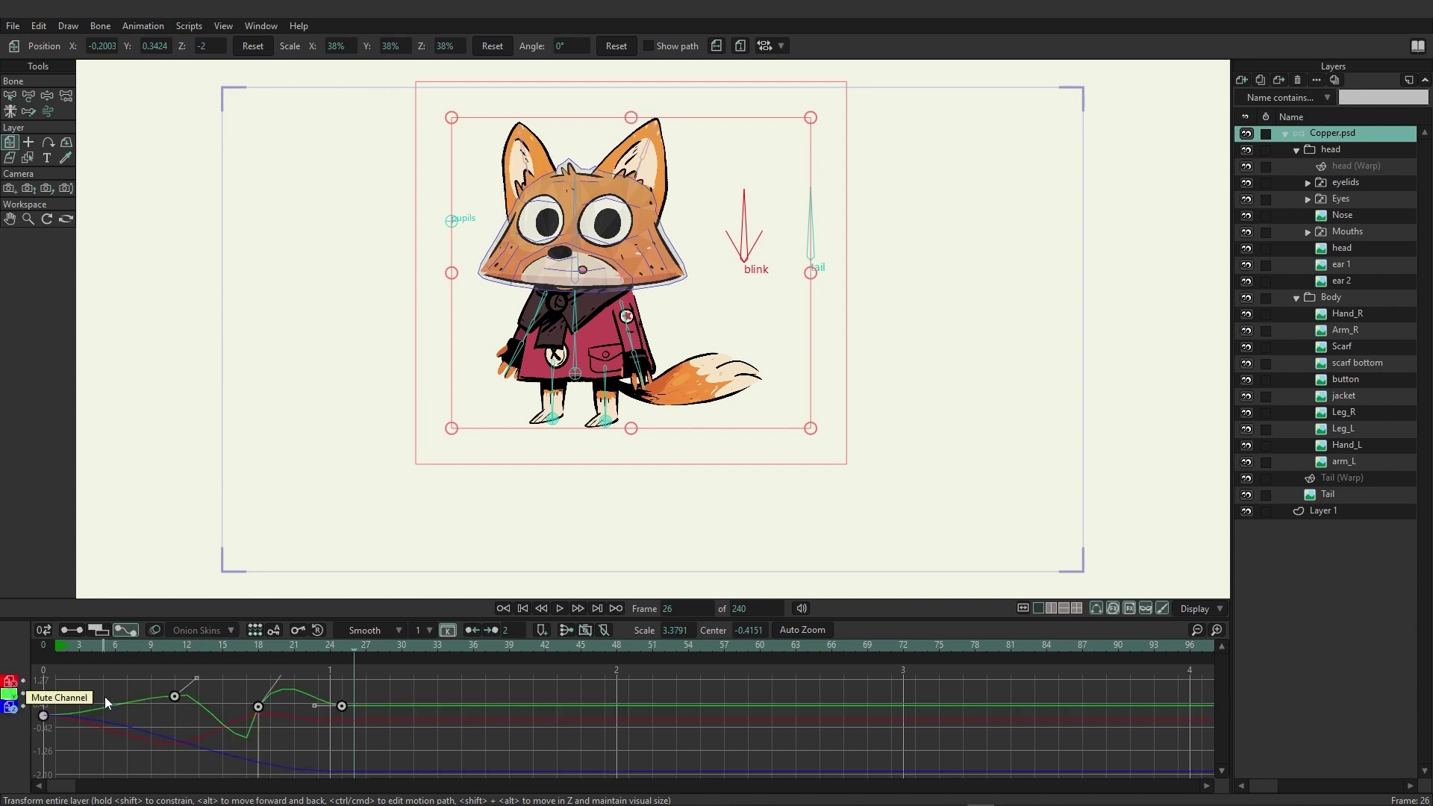
left_click_drag(381, 748, 155, 688)
Delete the Y-channel keys and rejoin the position channel's dimensions
key("Delete")
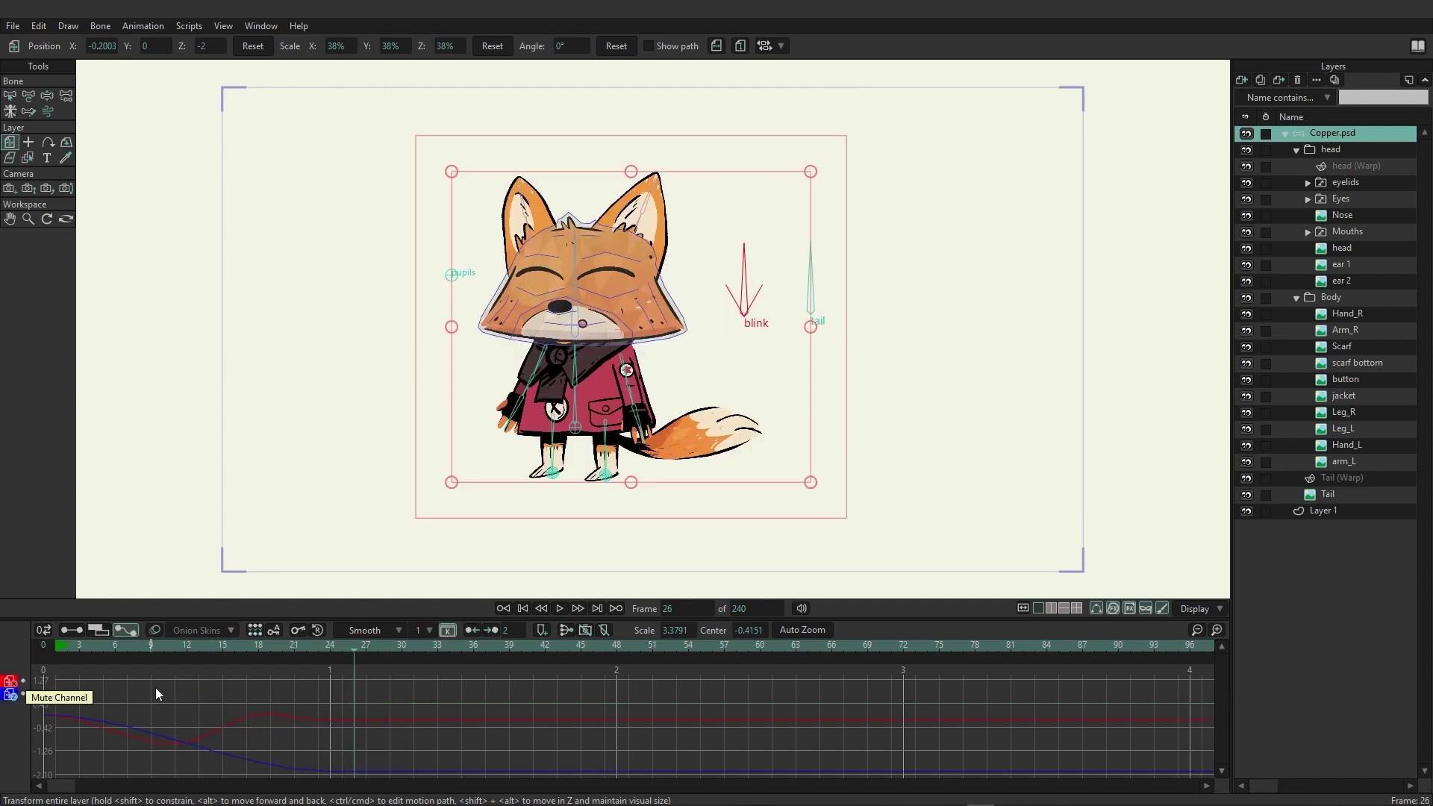
right_click(12, 680)
left_click(56, 710)
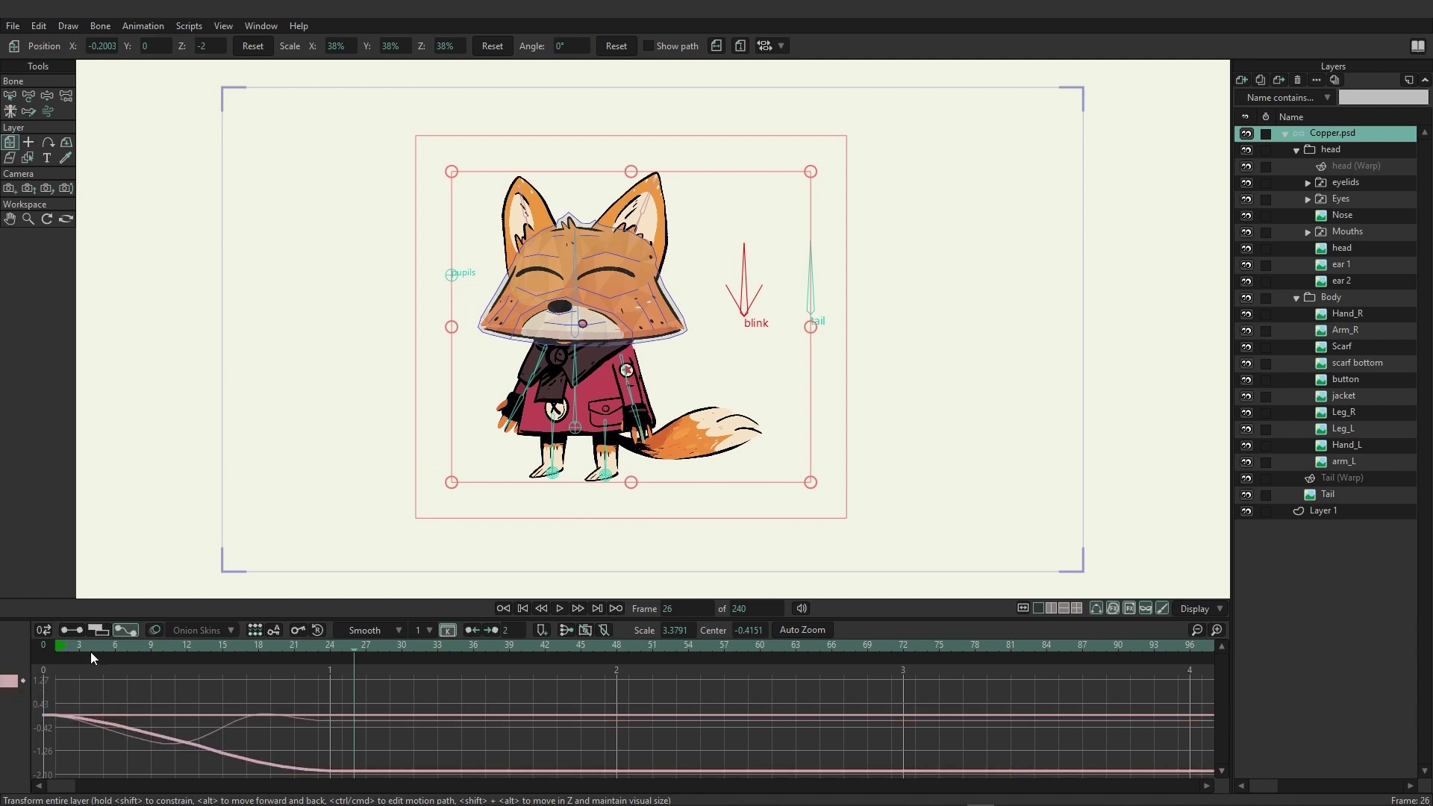
In the dopesheet, delete the remaining position keys and return to frame 1
left_click(71, 630)
left_click_drag(364, 728, 179, 672)
key("Delete")
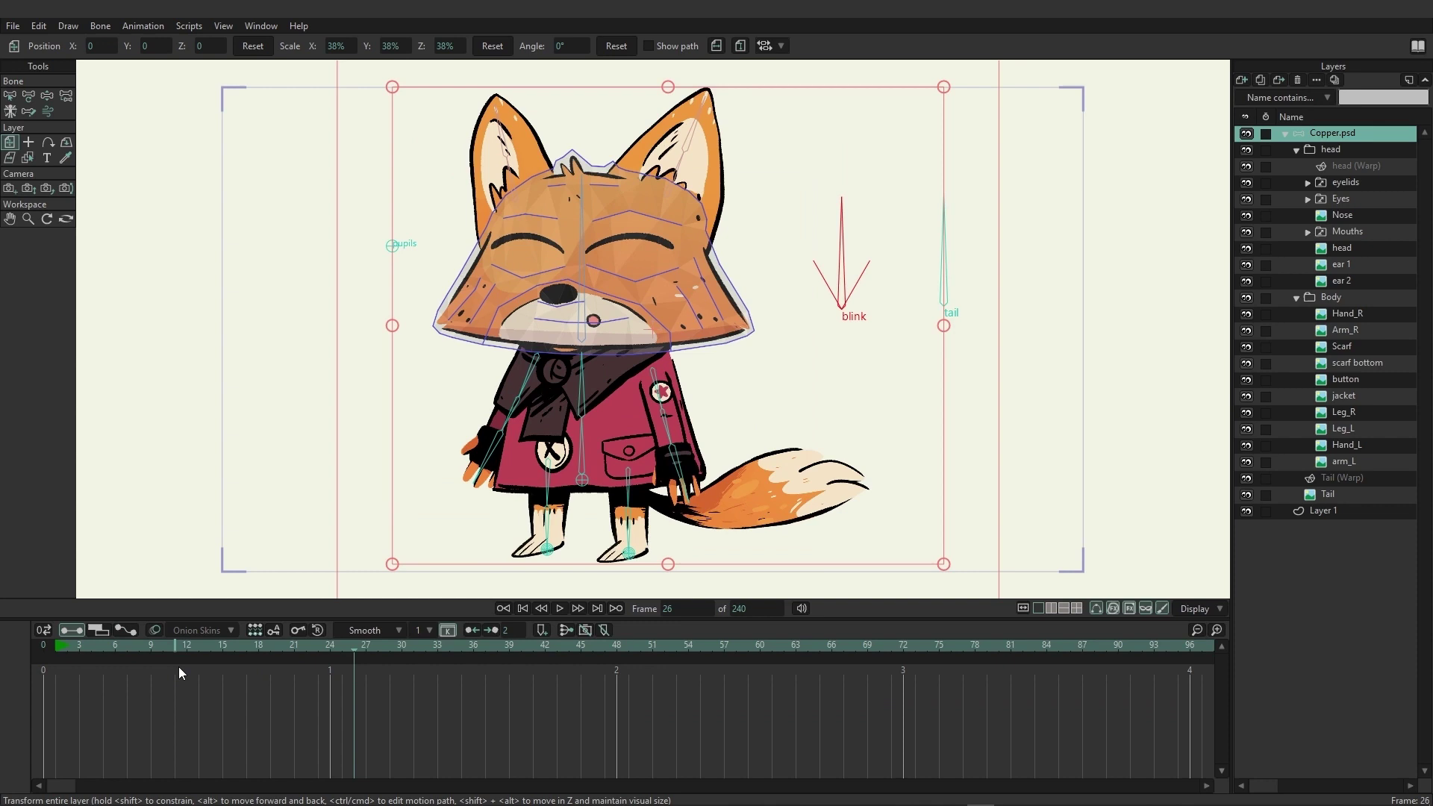
left_click(330, 645)
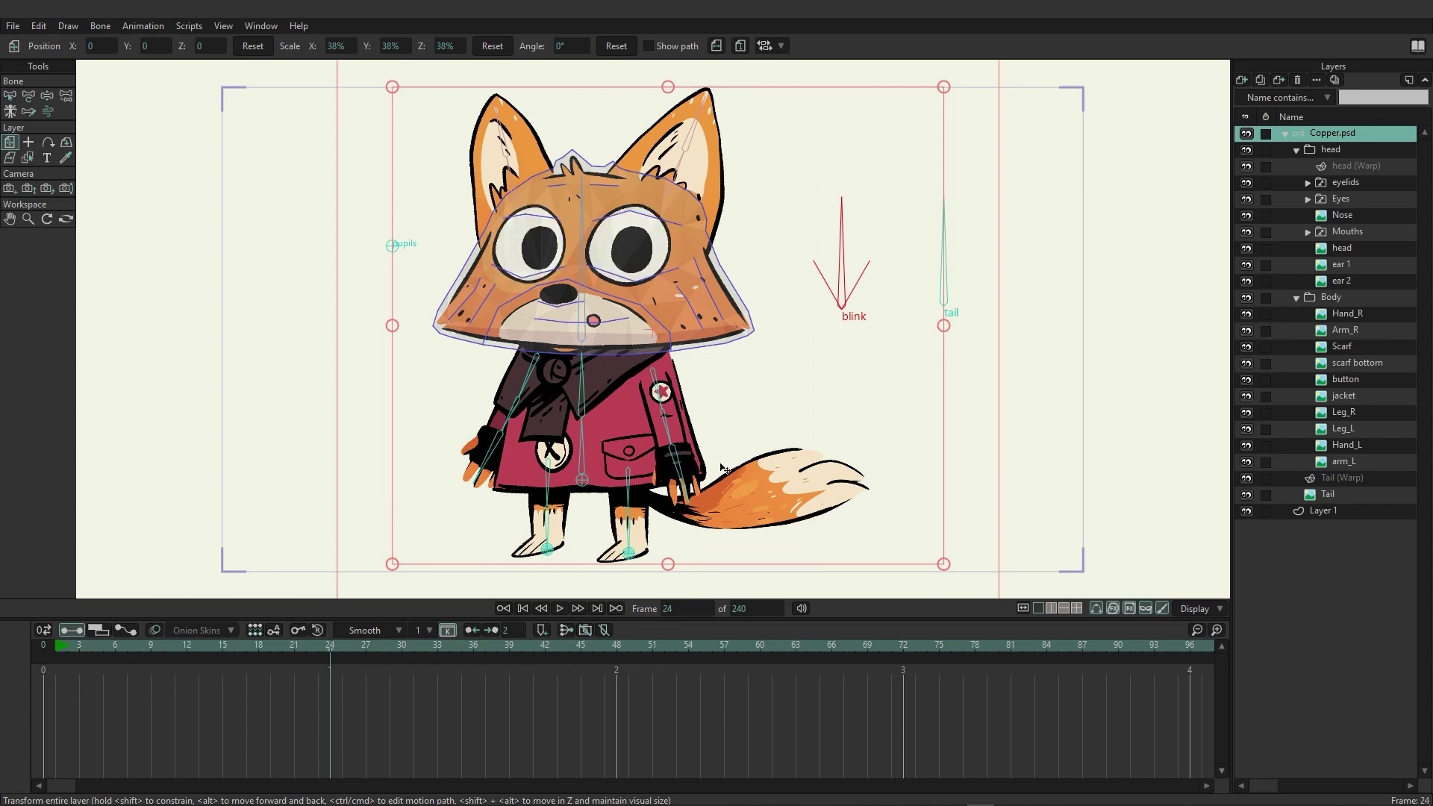
left_click(57, 648)
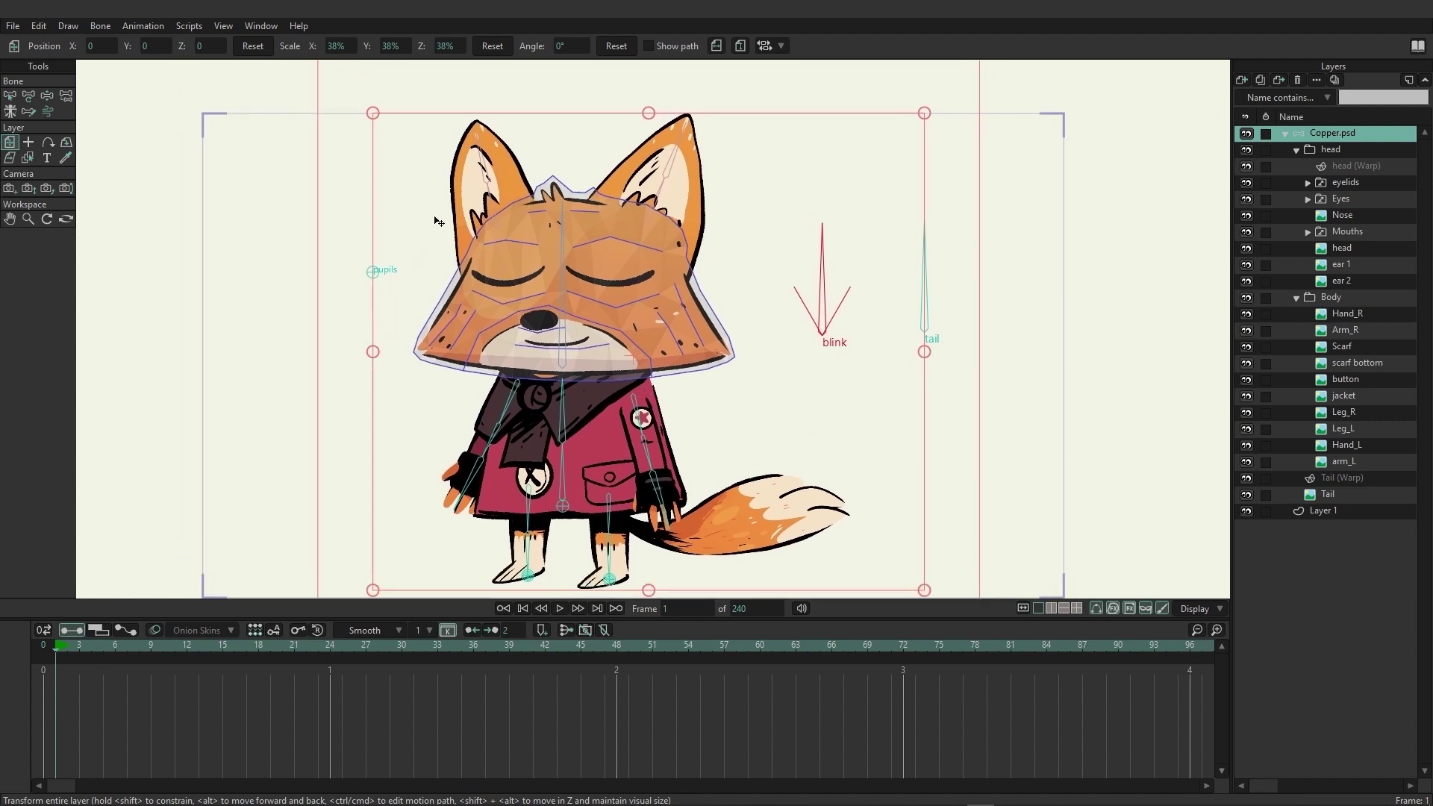
Scale the fox to 20% on the right, then move it to the left edge at frame 24
left_click_drag(403, 119, 473, 204)
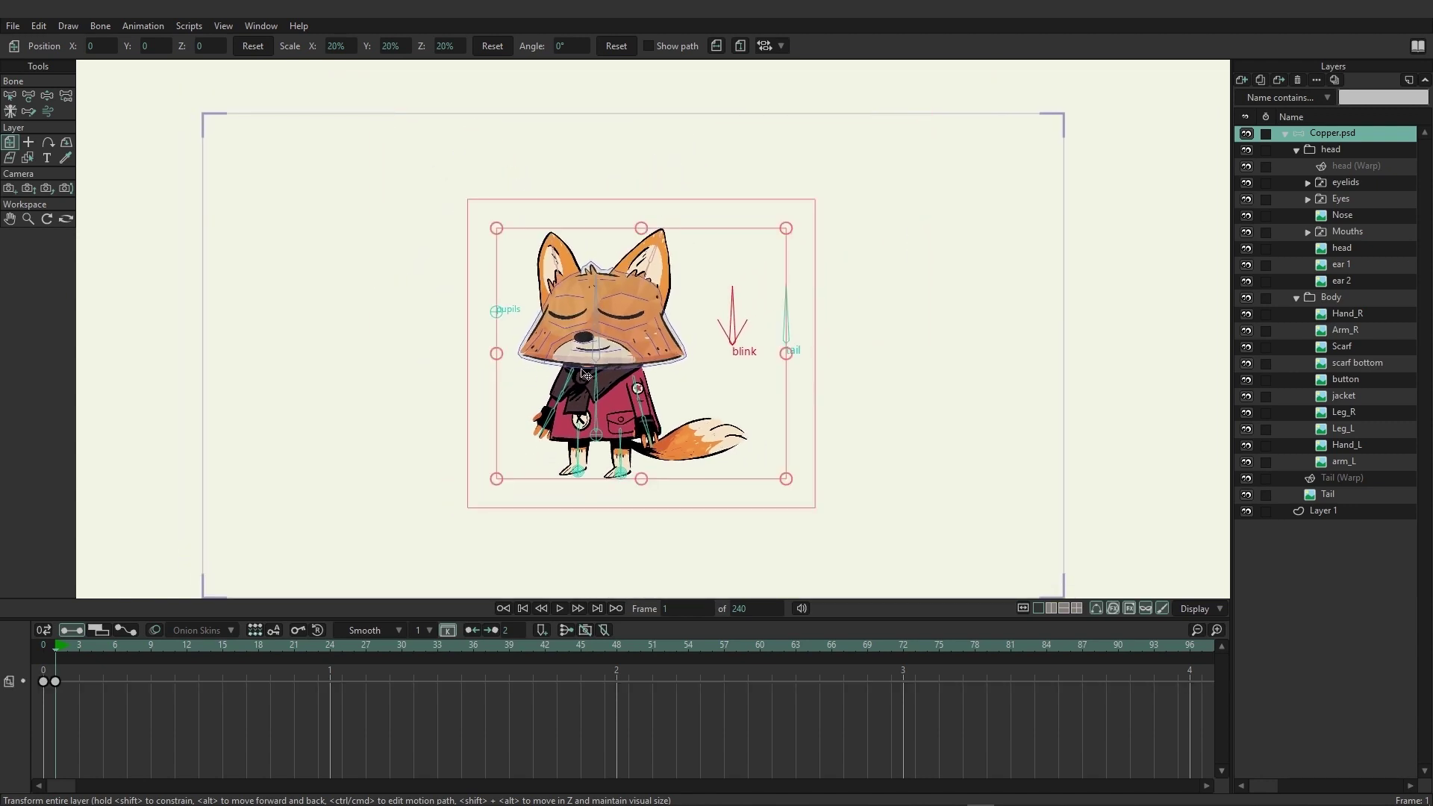
left_click_drag(575, 397, 894, 400)
left_click(329, 646)
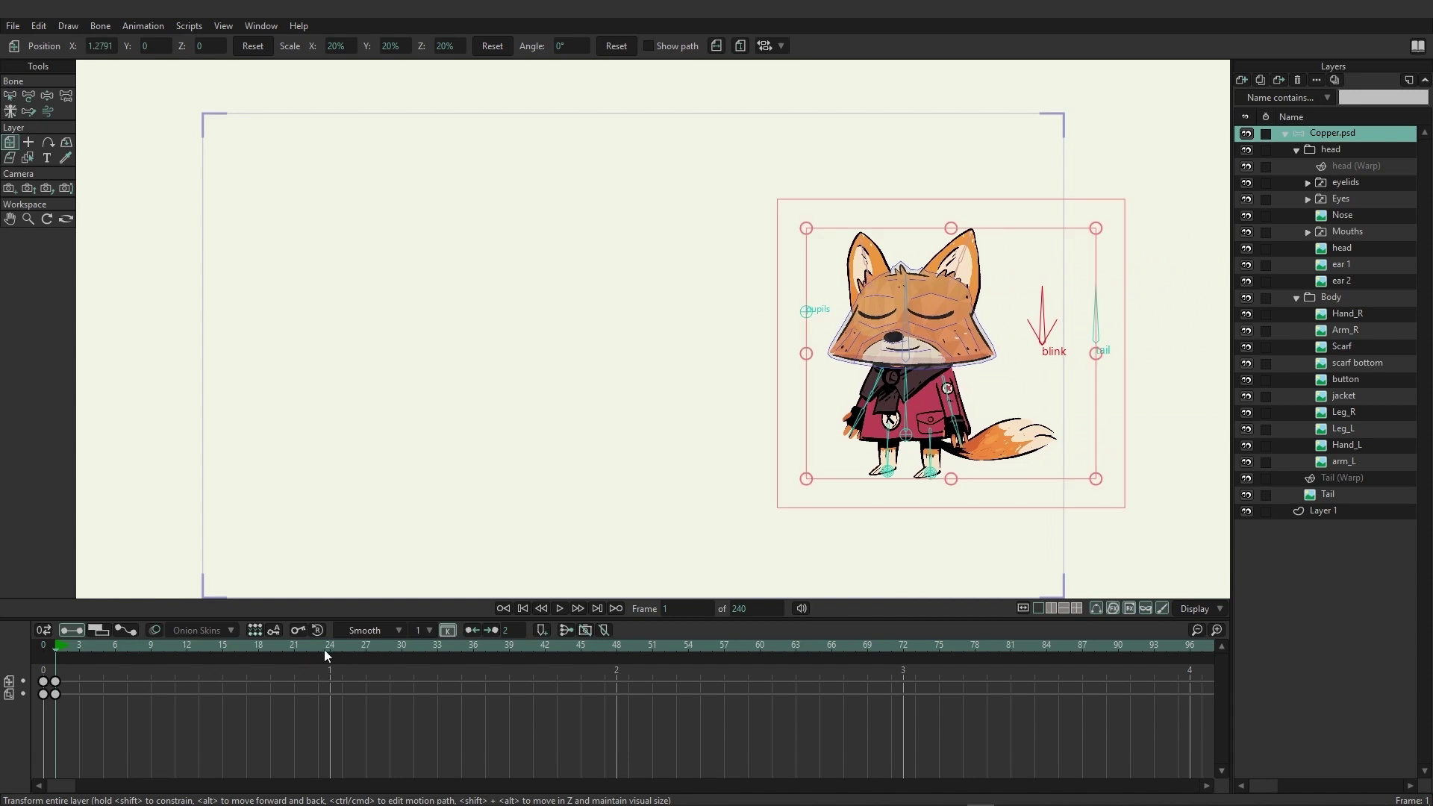
left_click_drag(925, 334, 303, 334)
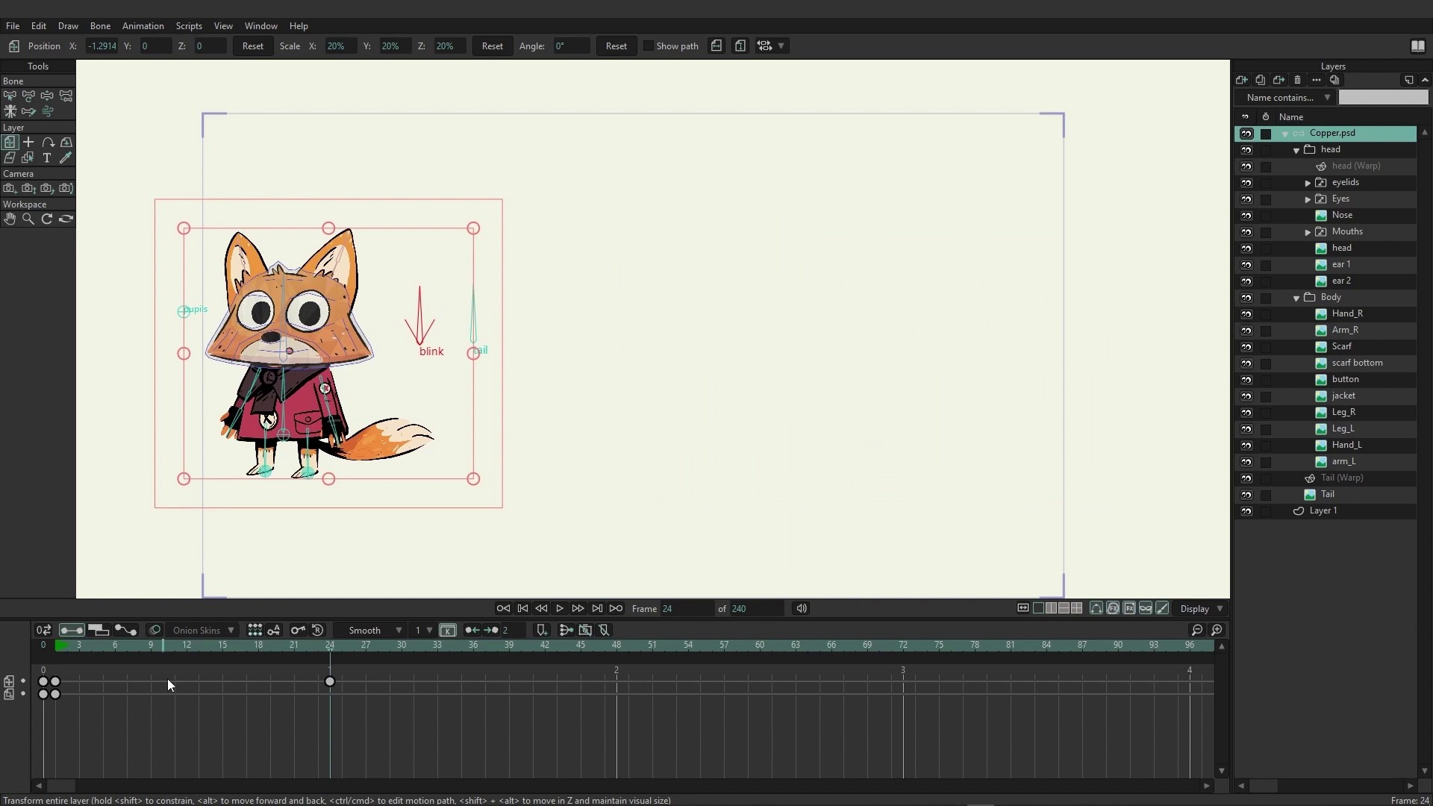
key("space")
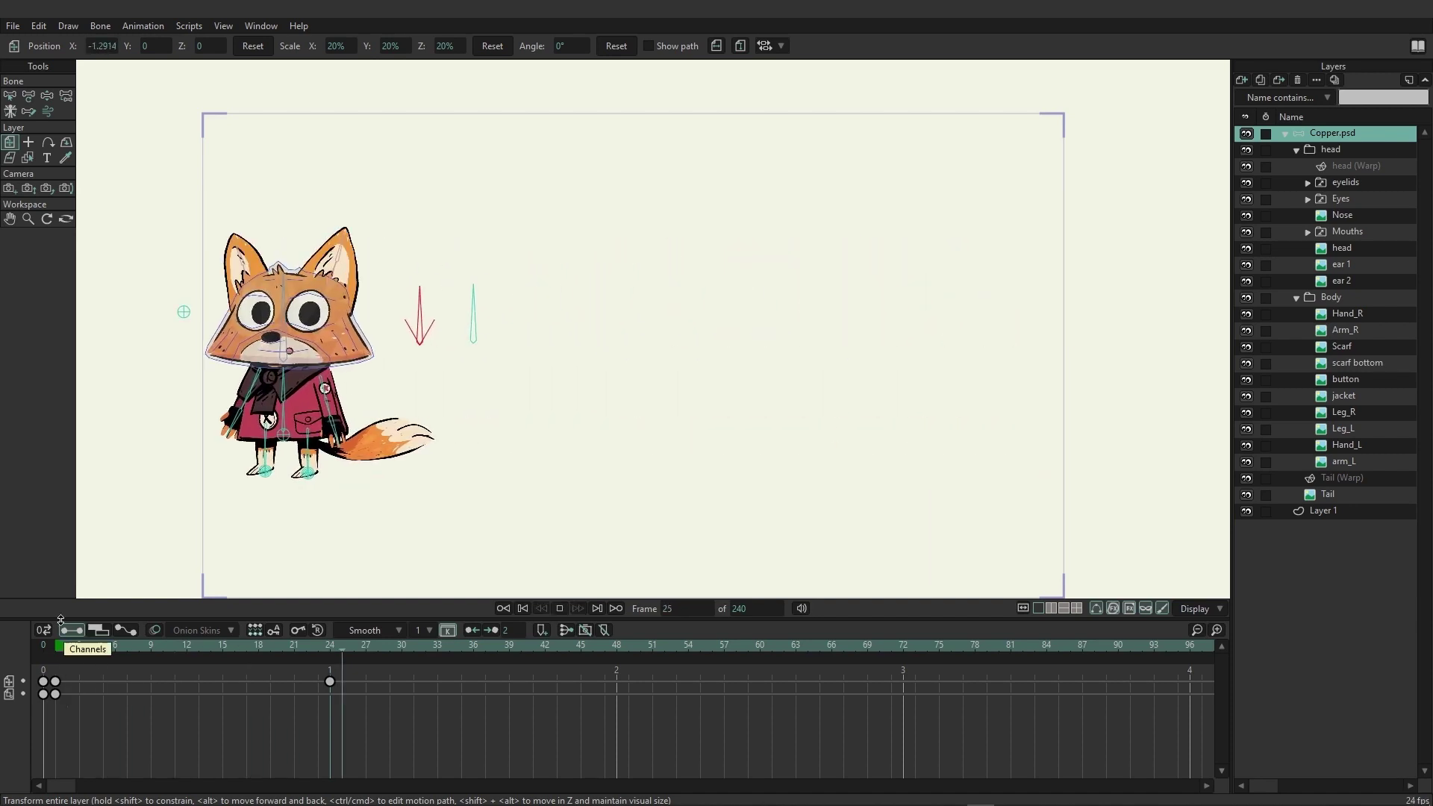
key("space")
Move the second position key from frame 24 to frame 33 and play the slide from the start
left_click(330, 682)
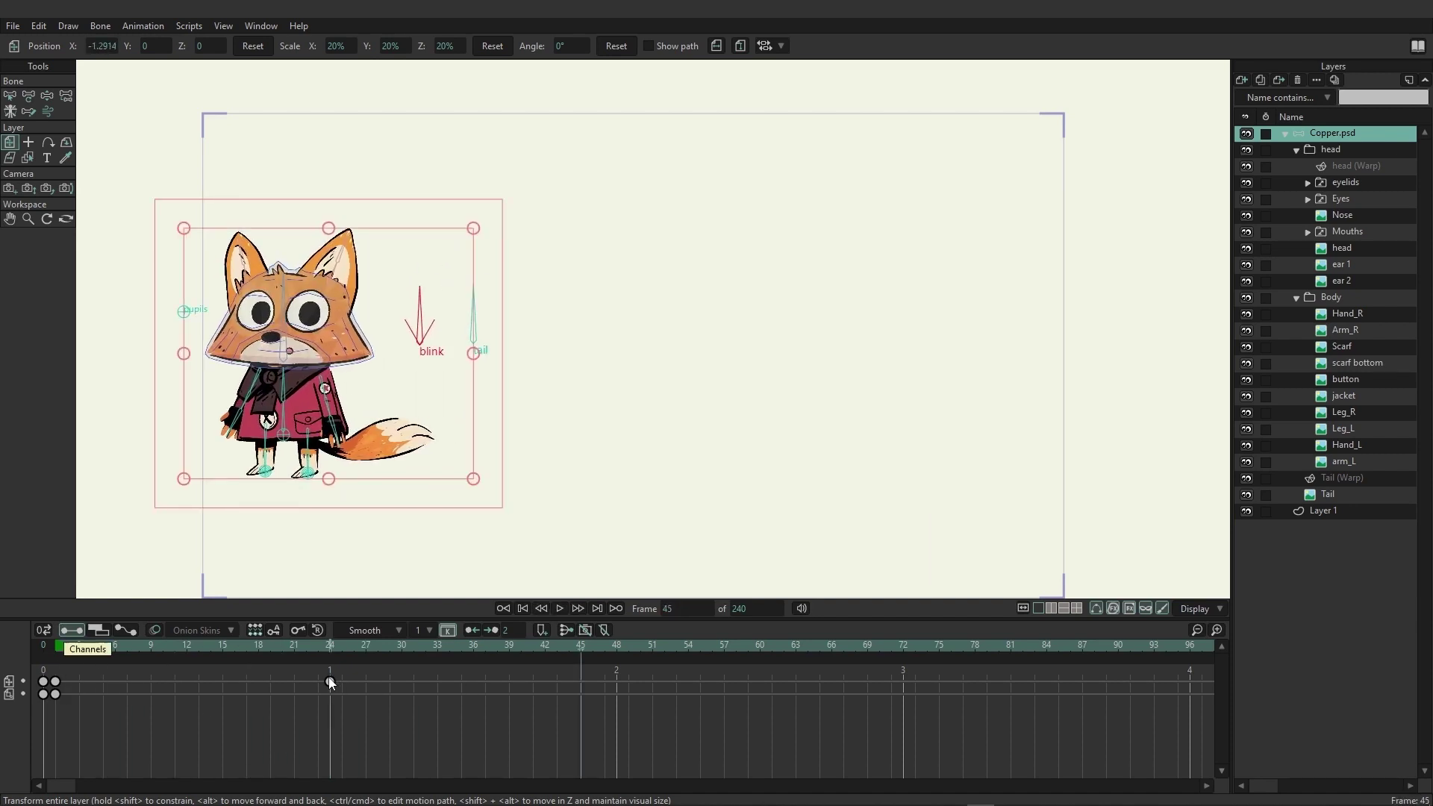
left_click_drag(329, 683, 341, 683)
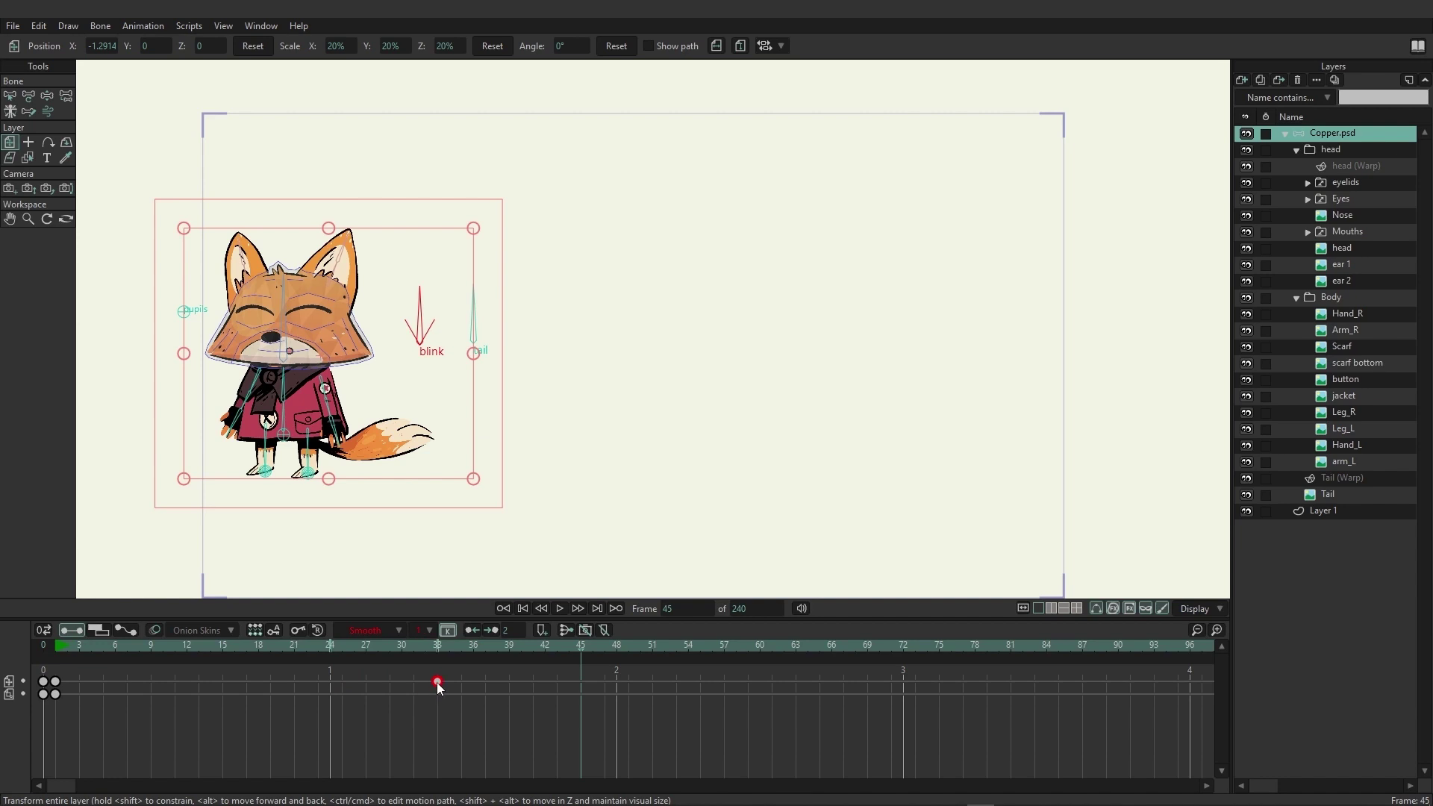
left_click(65, 647)
key("space")
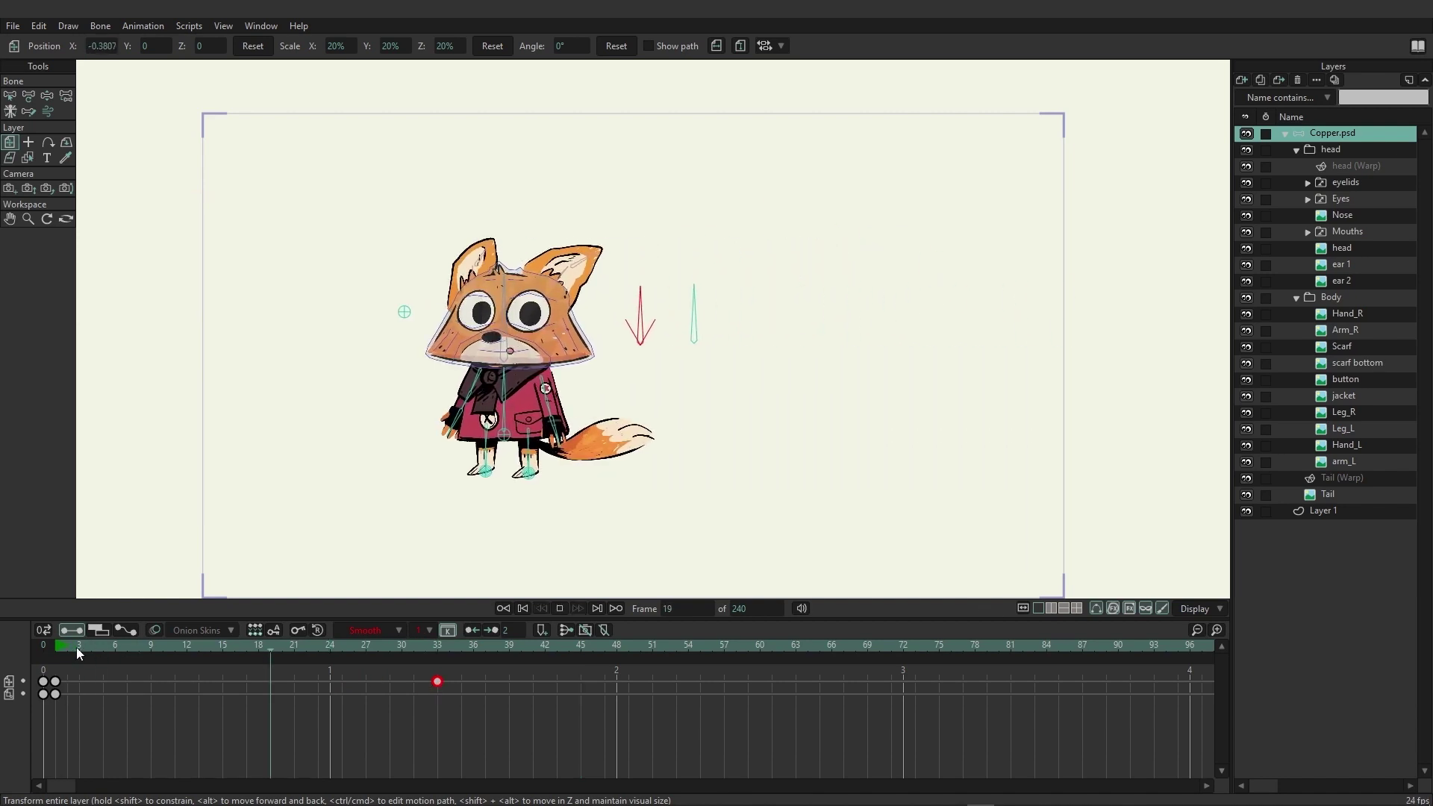
key("space")
Switch the frame-1 position key to Linear interpolation and play back the steady slide
left_click(166, 718)
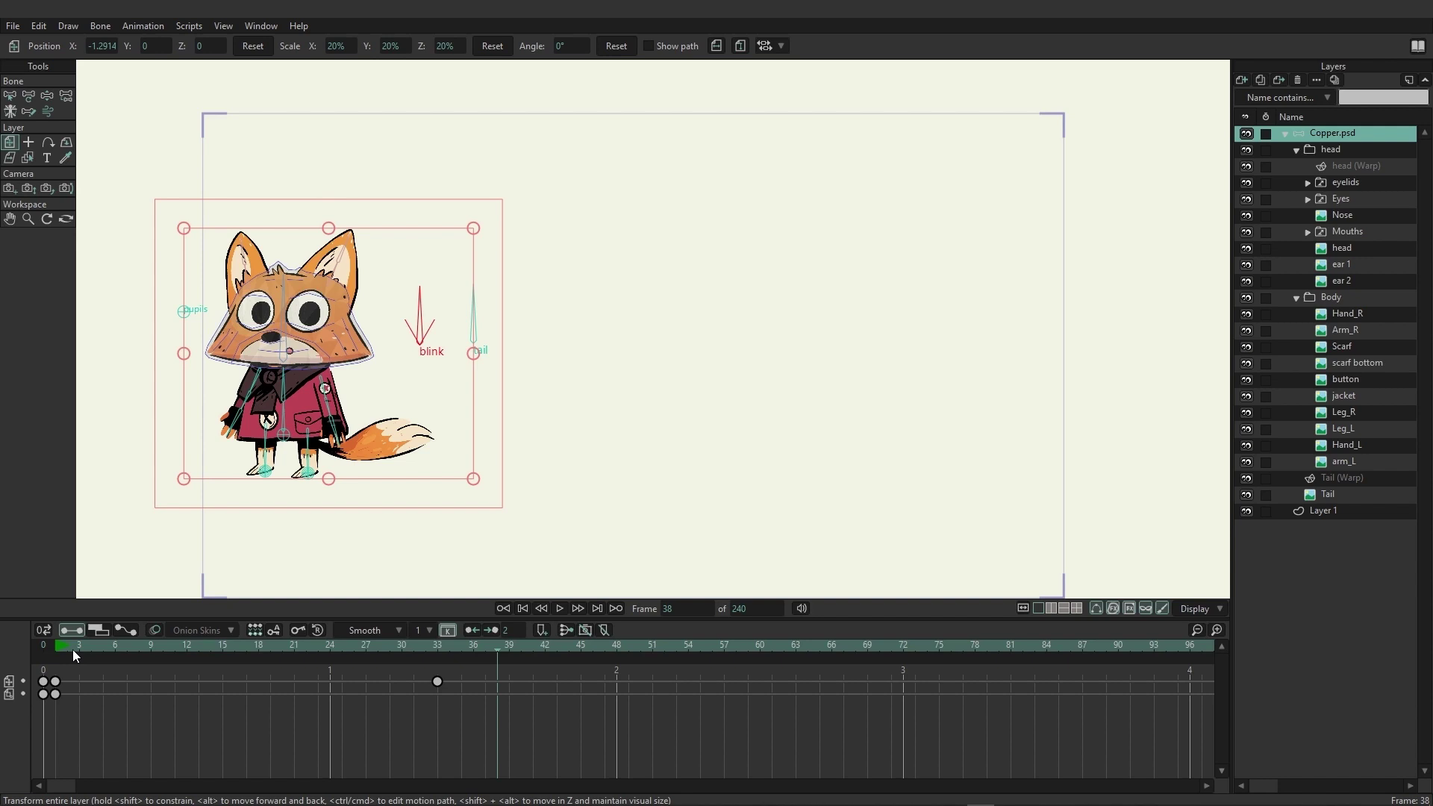
left_click_drag(73, 650, 437, 662)
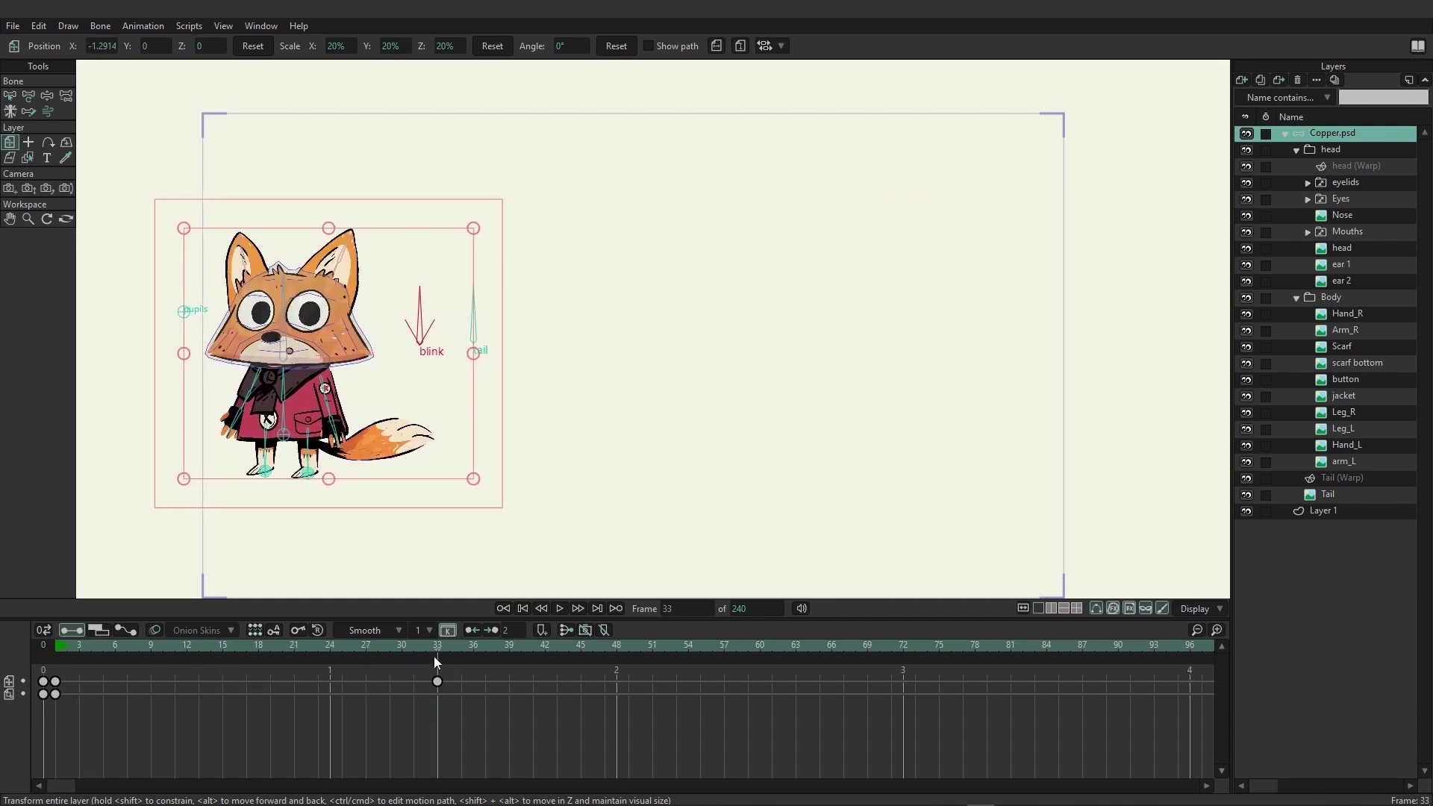
right_click(55, 684)
key("Escape")
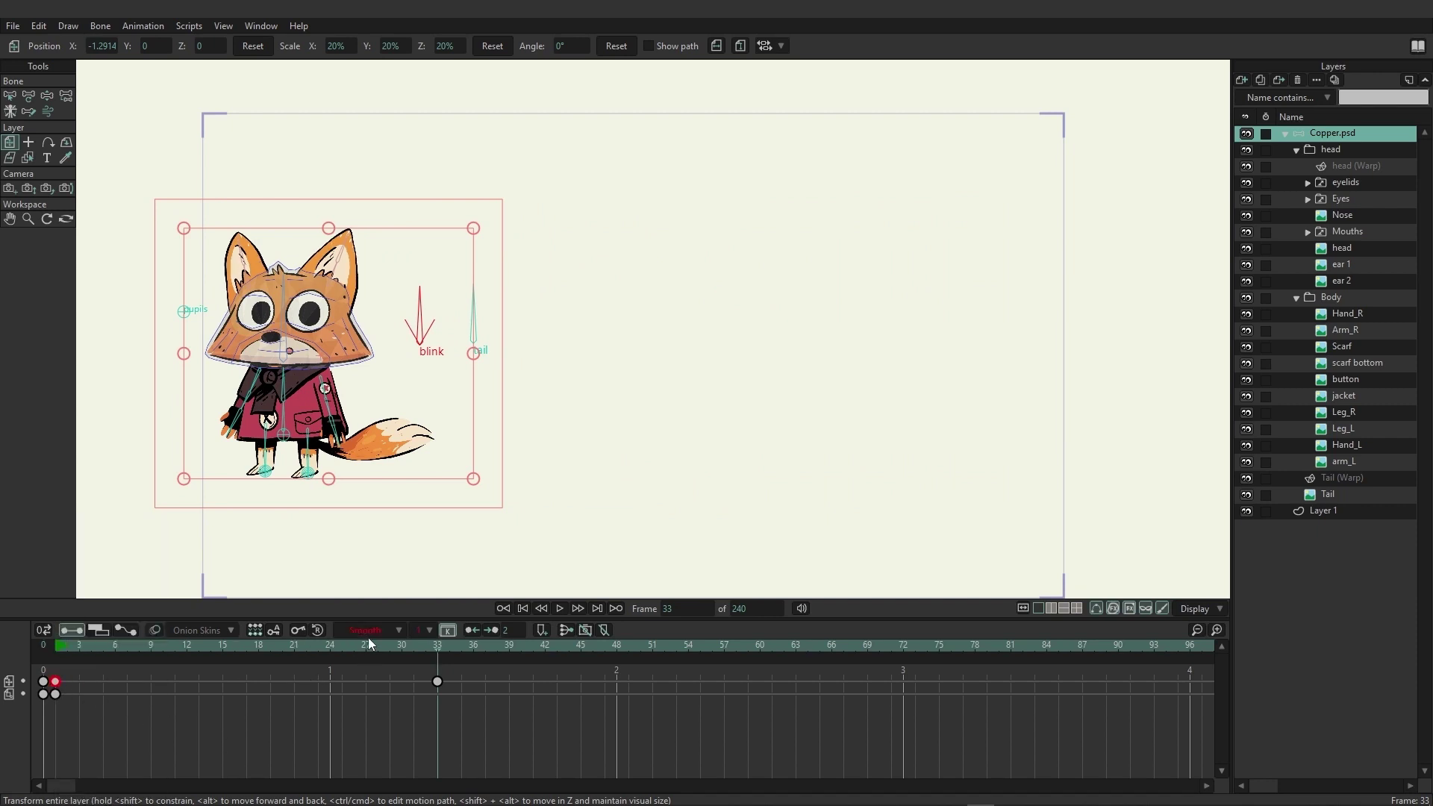
left_click(392, 630)
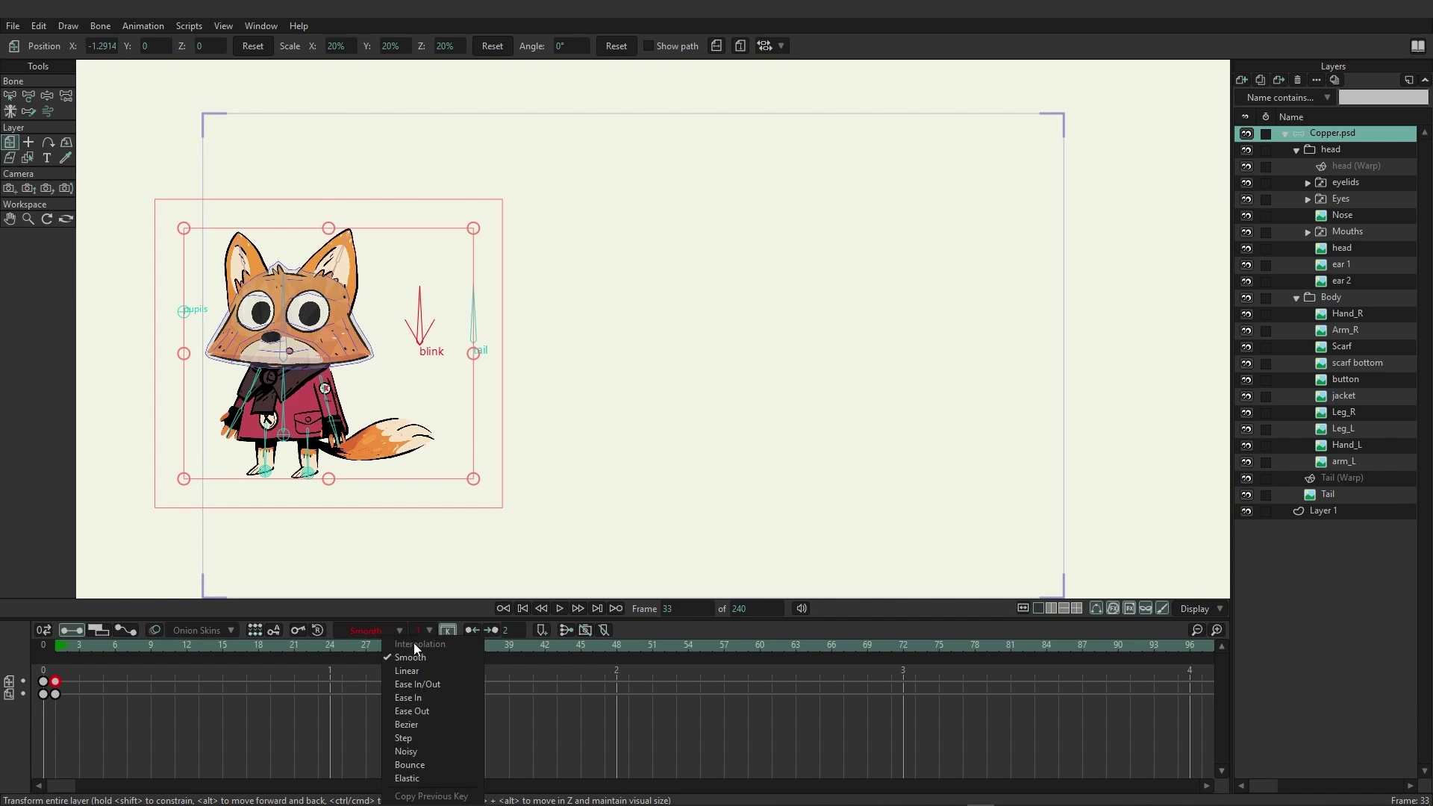
left_click(423, 669)
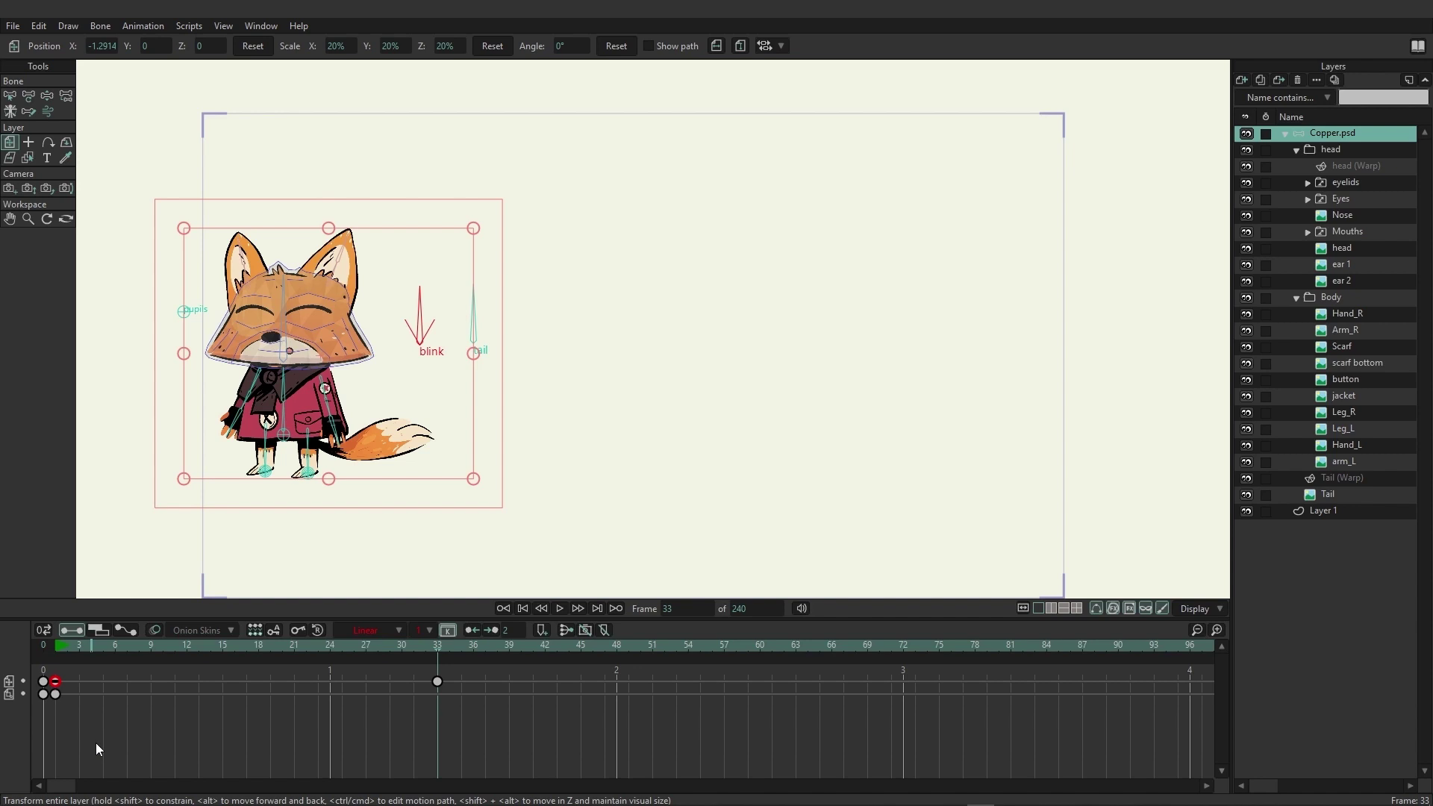
left_click(88, 718)
key("space")
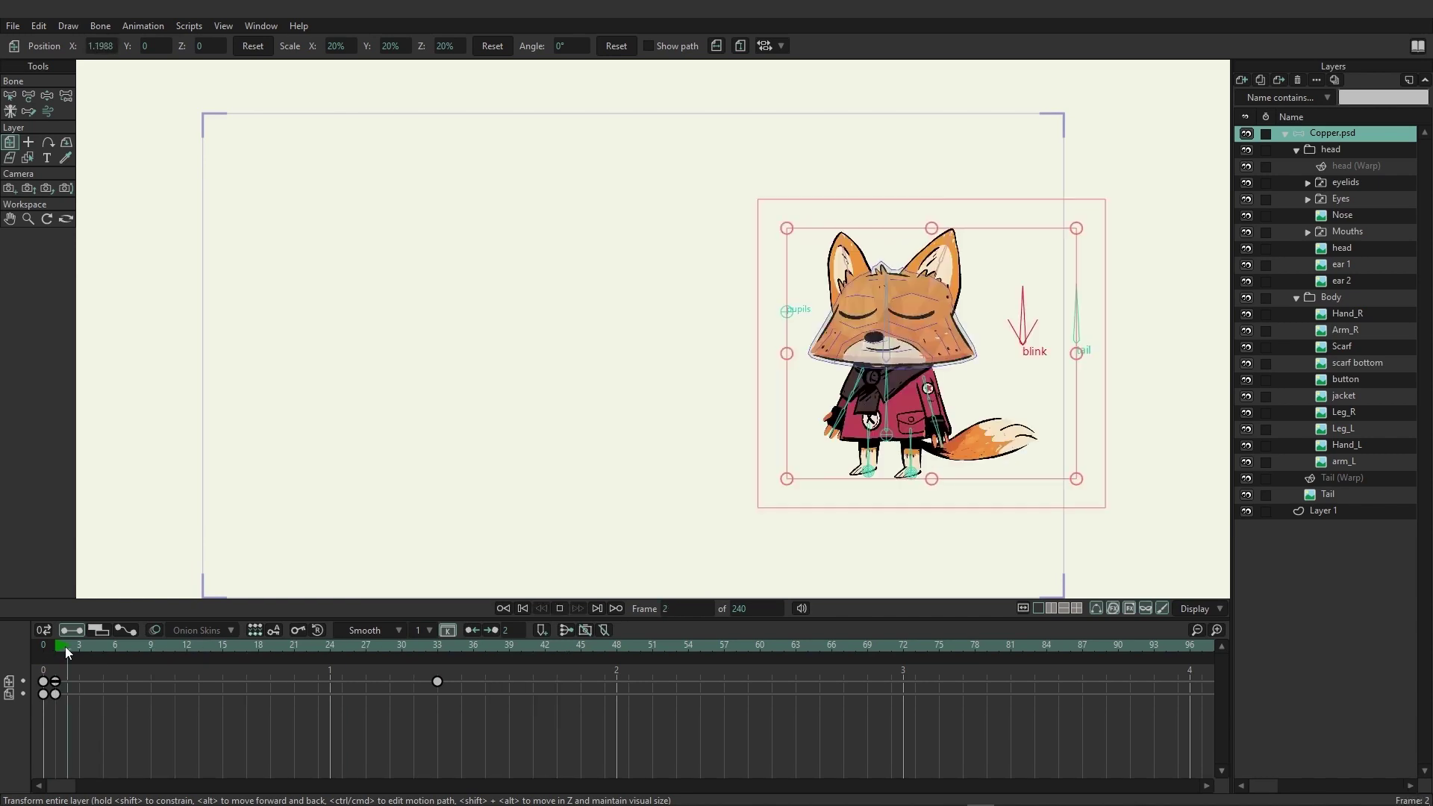
key("space")
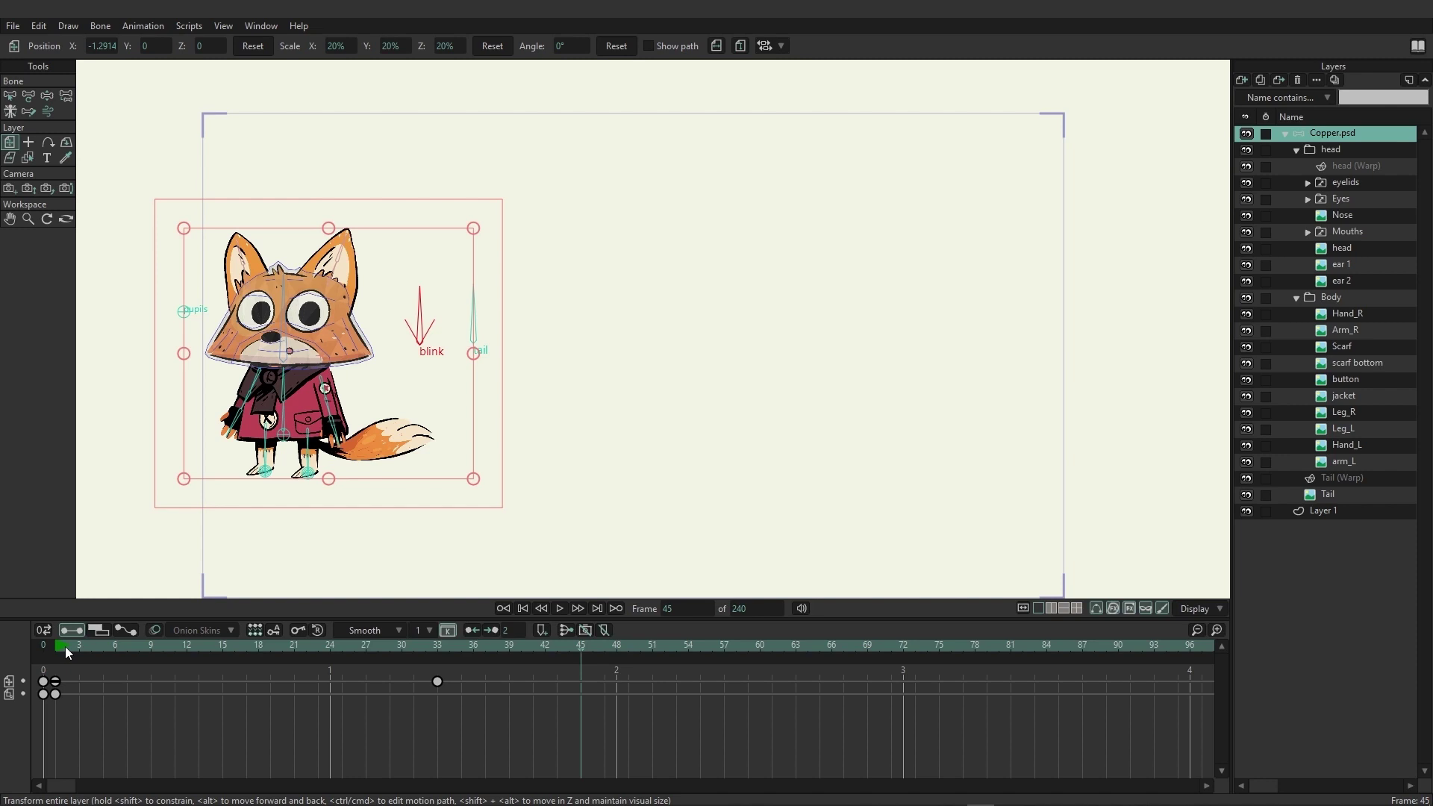
Split Layer Translation into separate X, Y and Z curves in the Motion Graph, then return to Channels
left_click(65, 647)
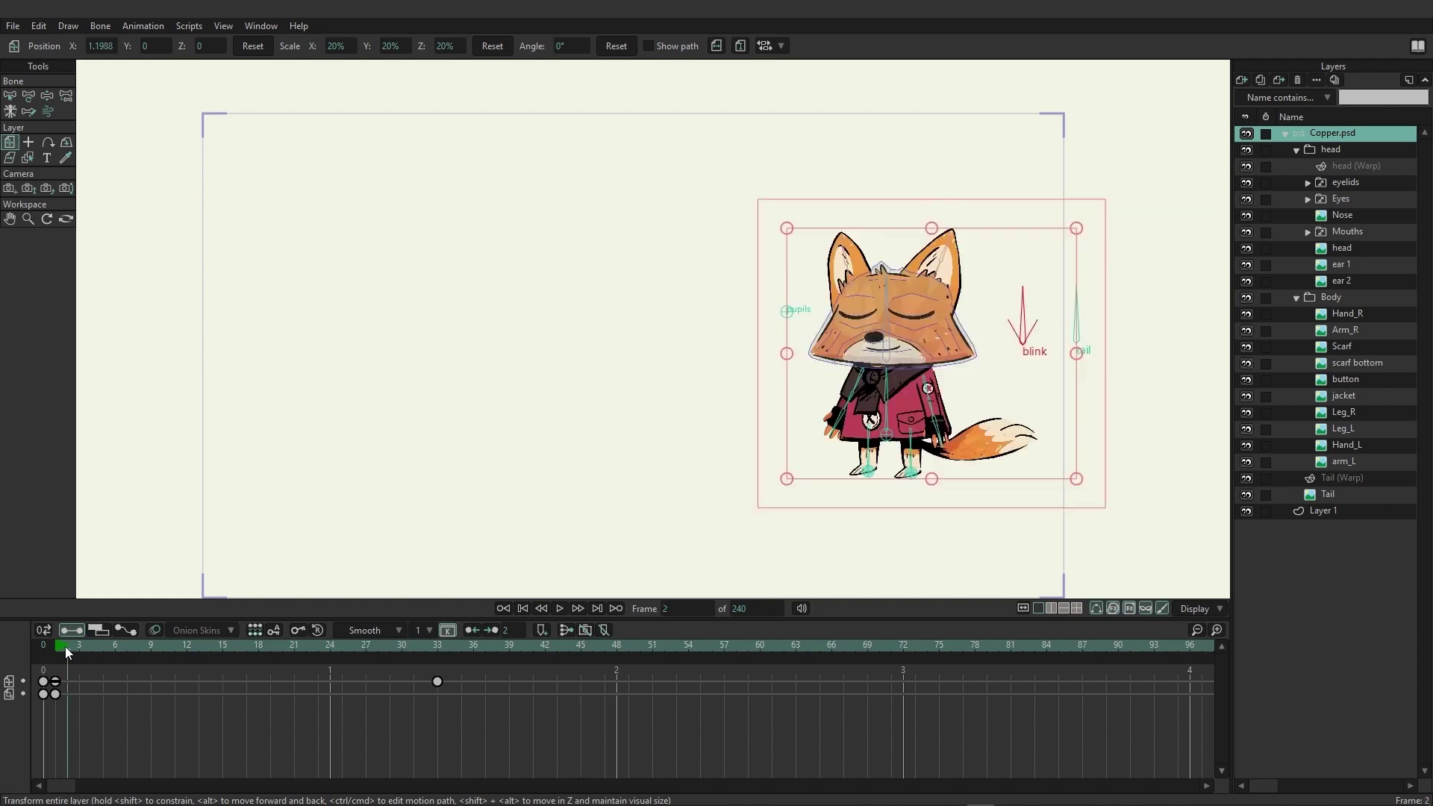
left_click(132, 632)
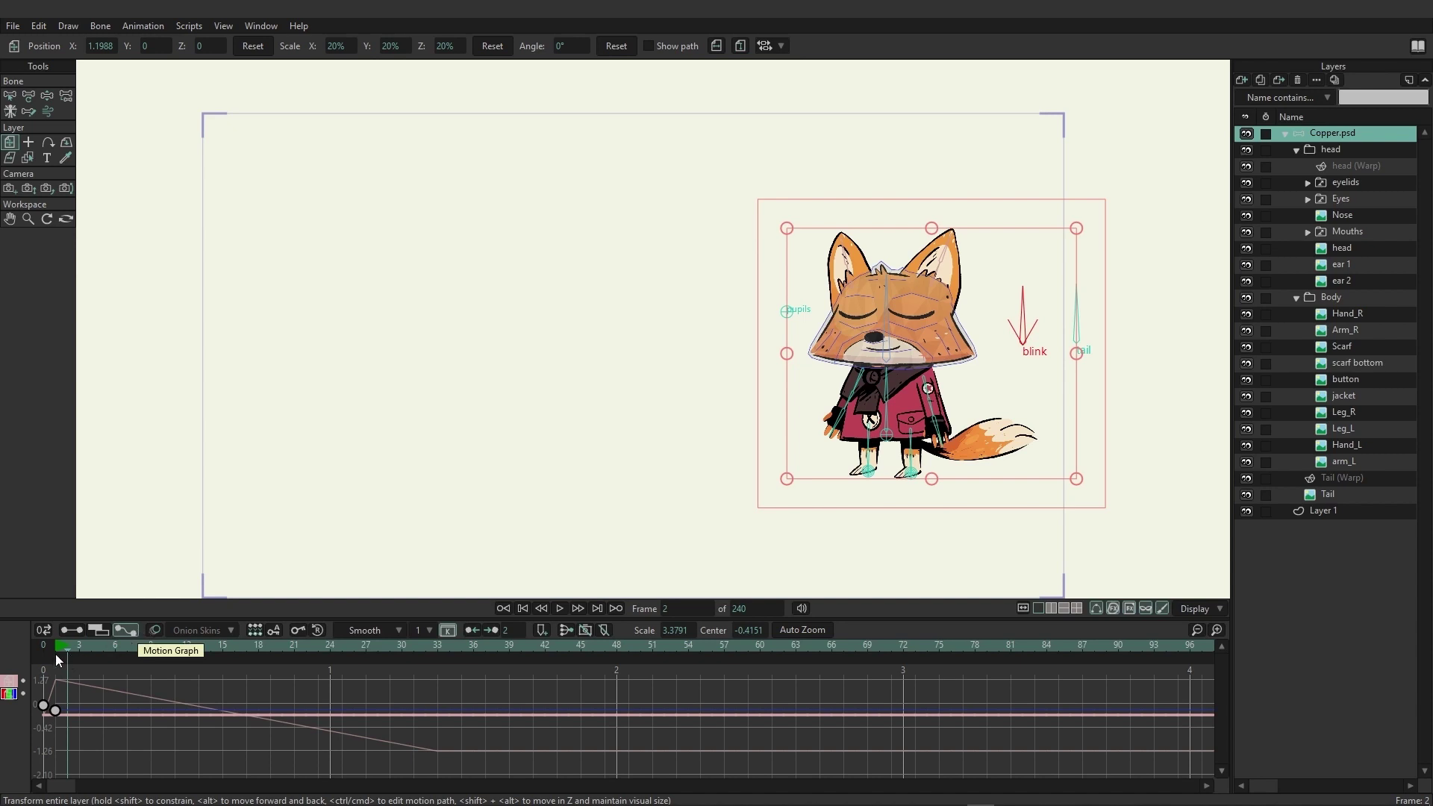
left_click_drag(61, 648, 224, 670)
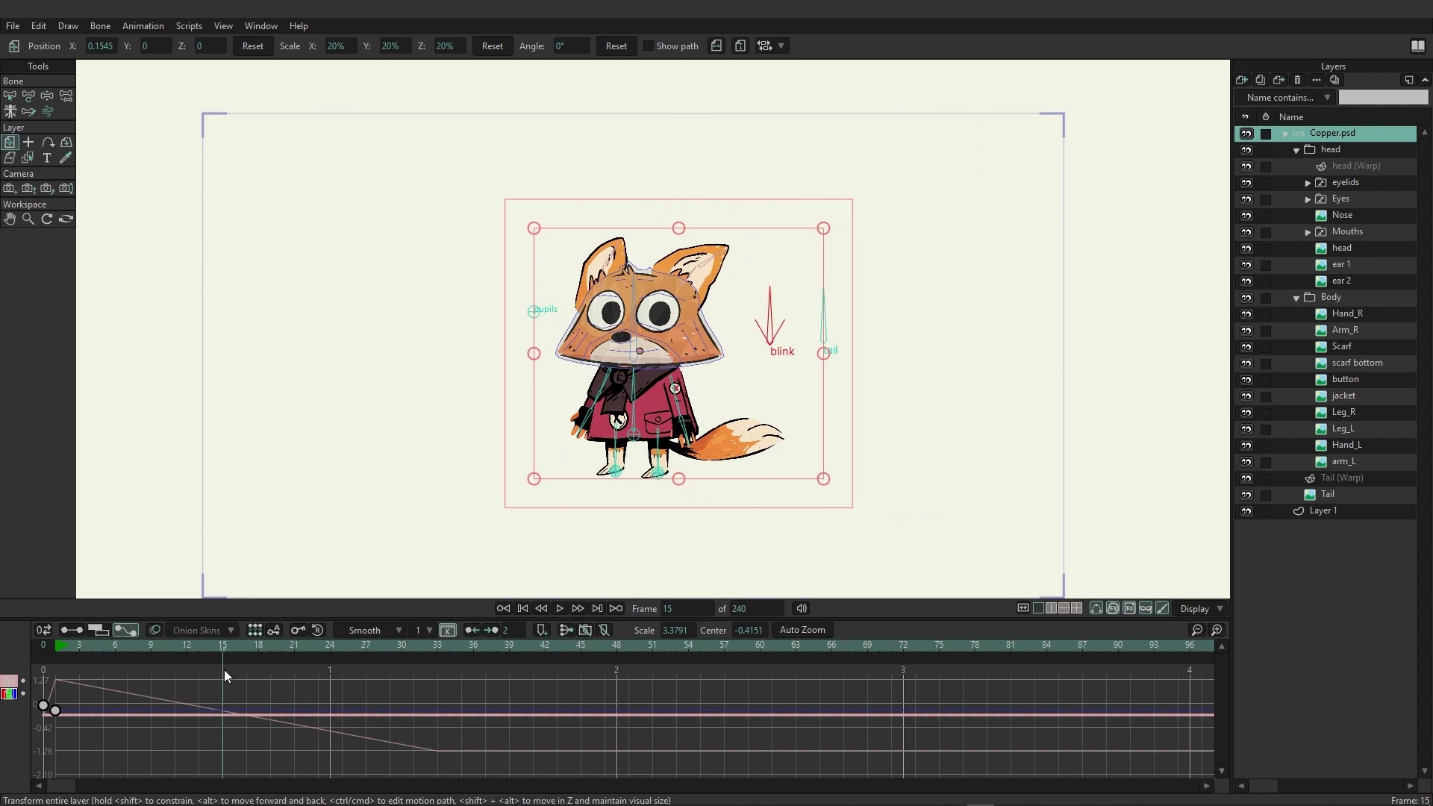
left_click(14, 685)
left_click(66, 718)
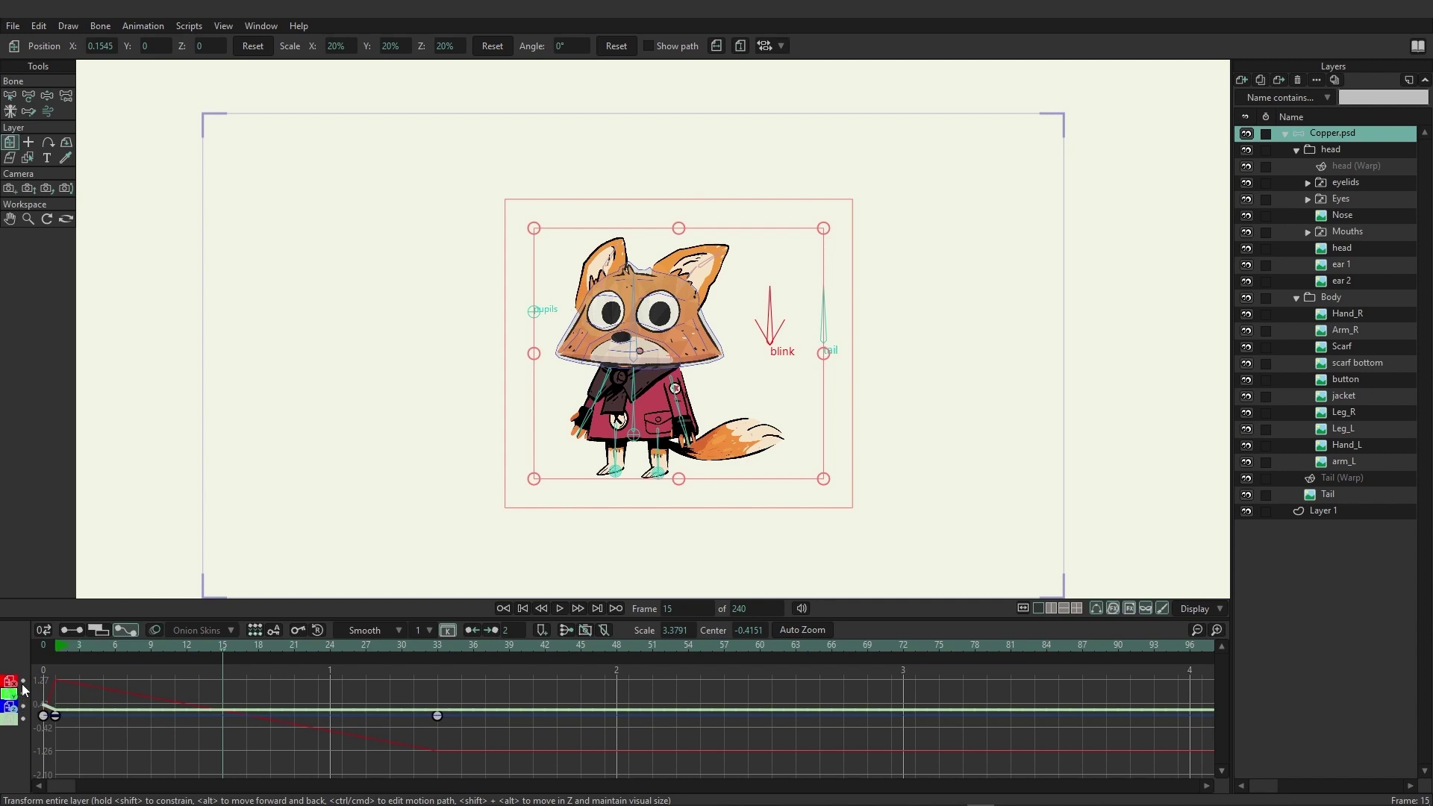
left_click(64, 656)
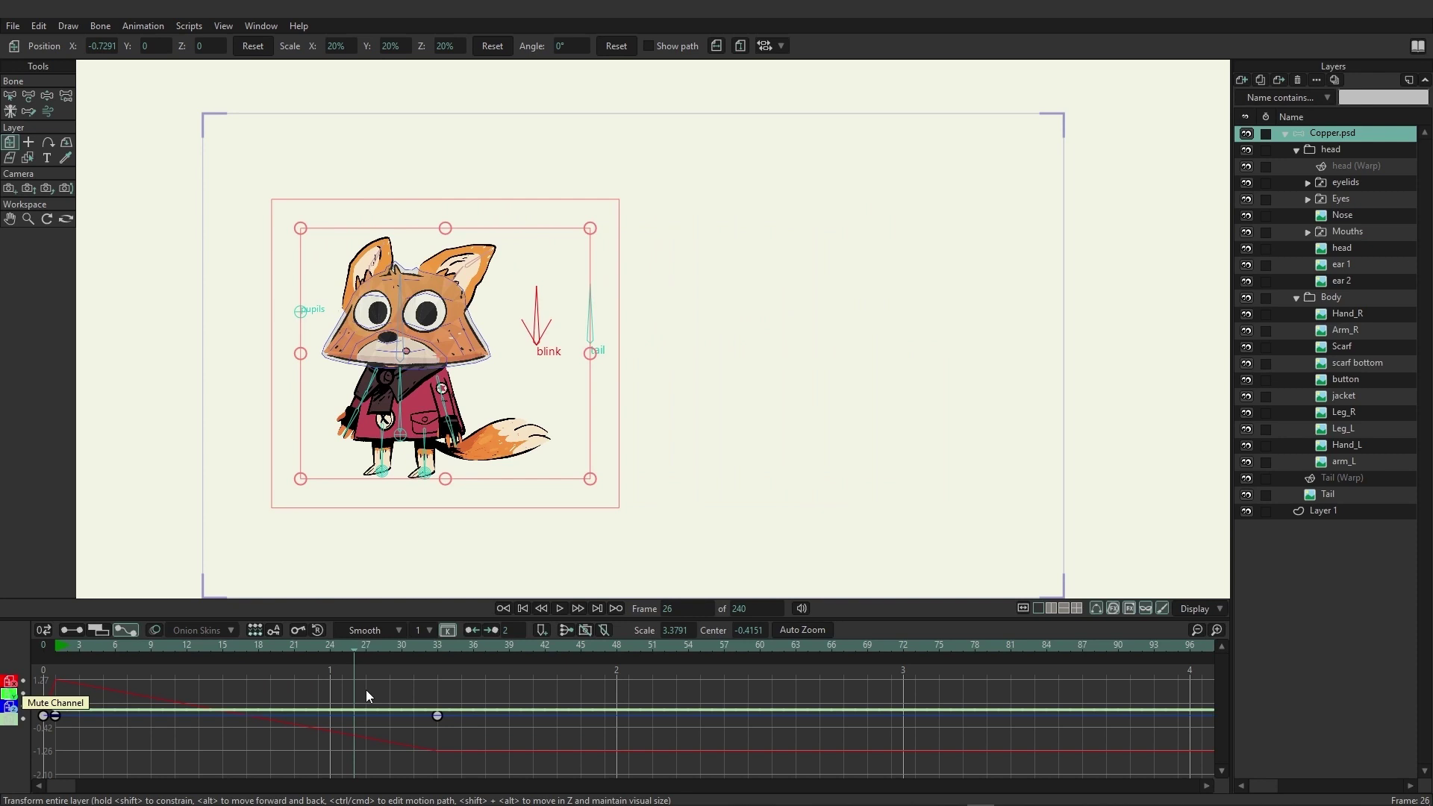
left_click_drag(366, 689, 436, 686)
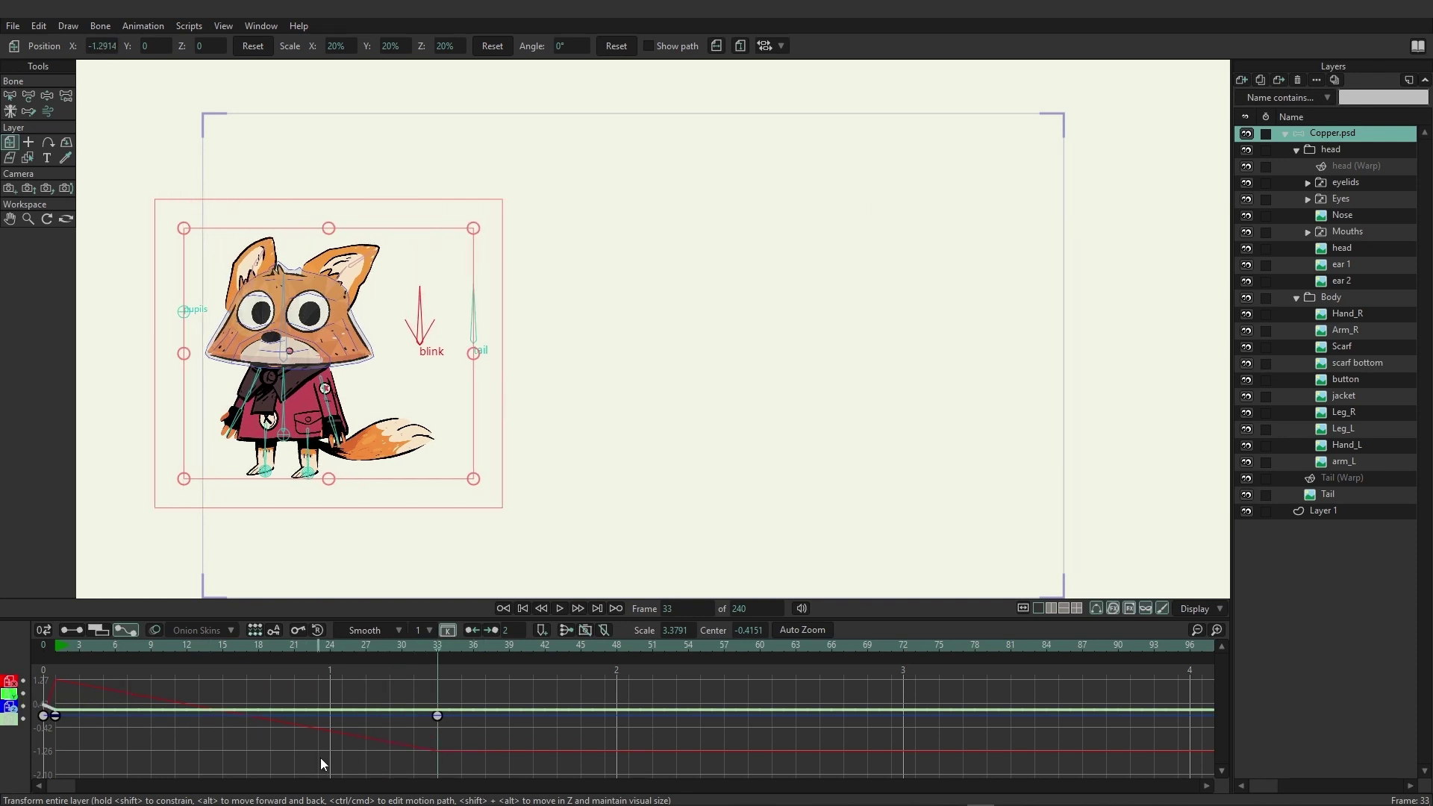
left_click(71, 630)
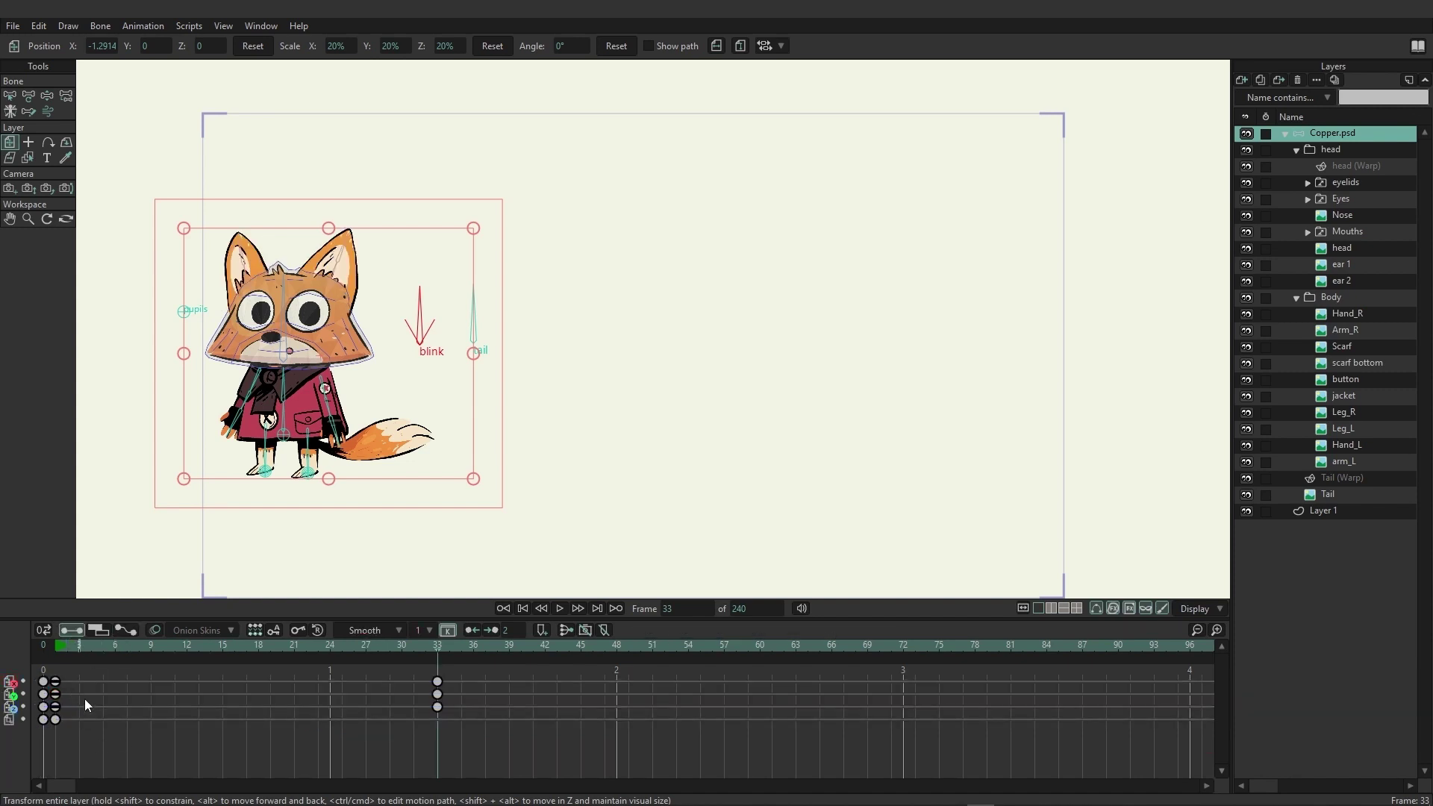
Give the frame-1 translation keys Bounce interpolation
mouse_move(85, 700)
left_mouse_down()
mouse_move(56, 676)
mouse_move(69, 709)
left_mouse_up()
right_click(58, 689)
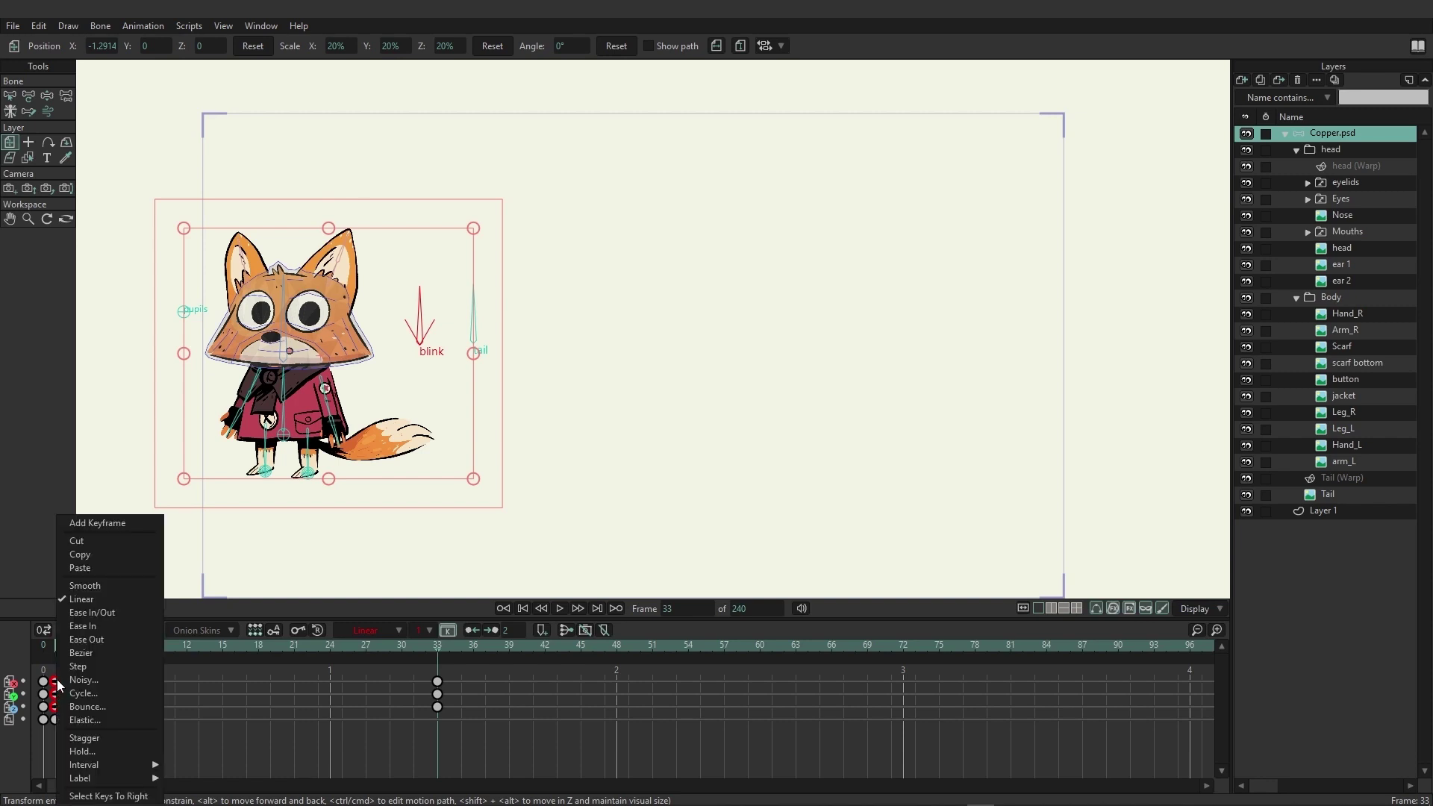
left_click(77, 666)
right_click(57, 679)
left_click(87, 707)
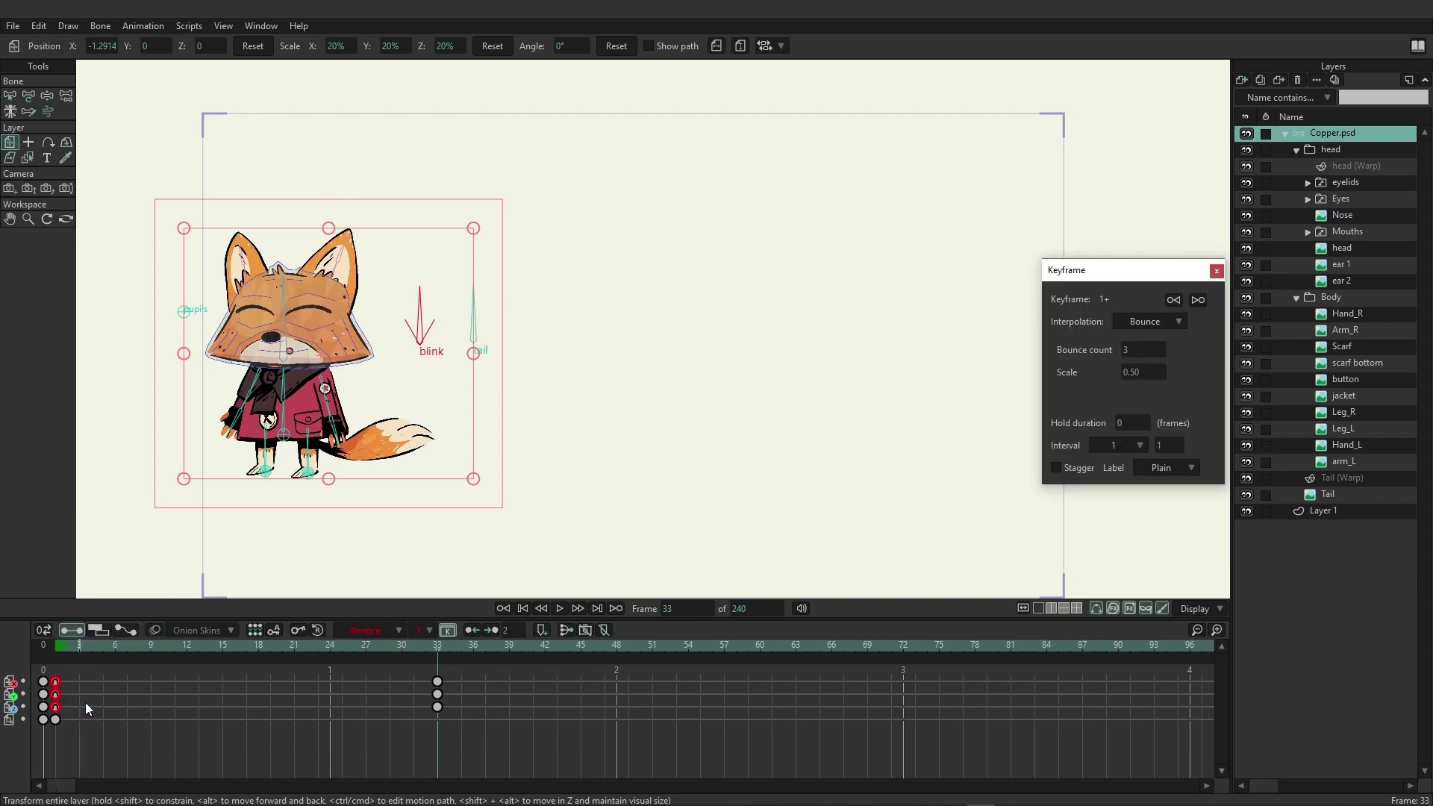
Show the bounce curve in the Motion Graph and play the slide from the start
left_click(124, 629)
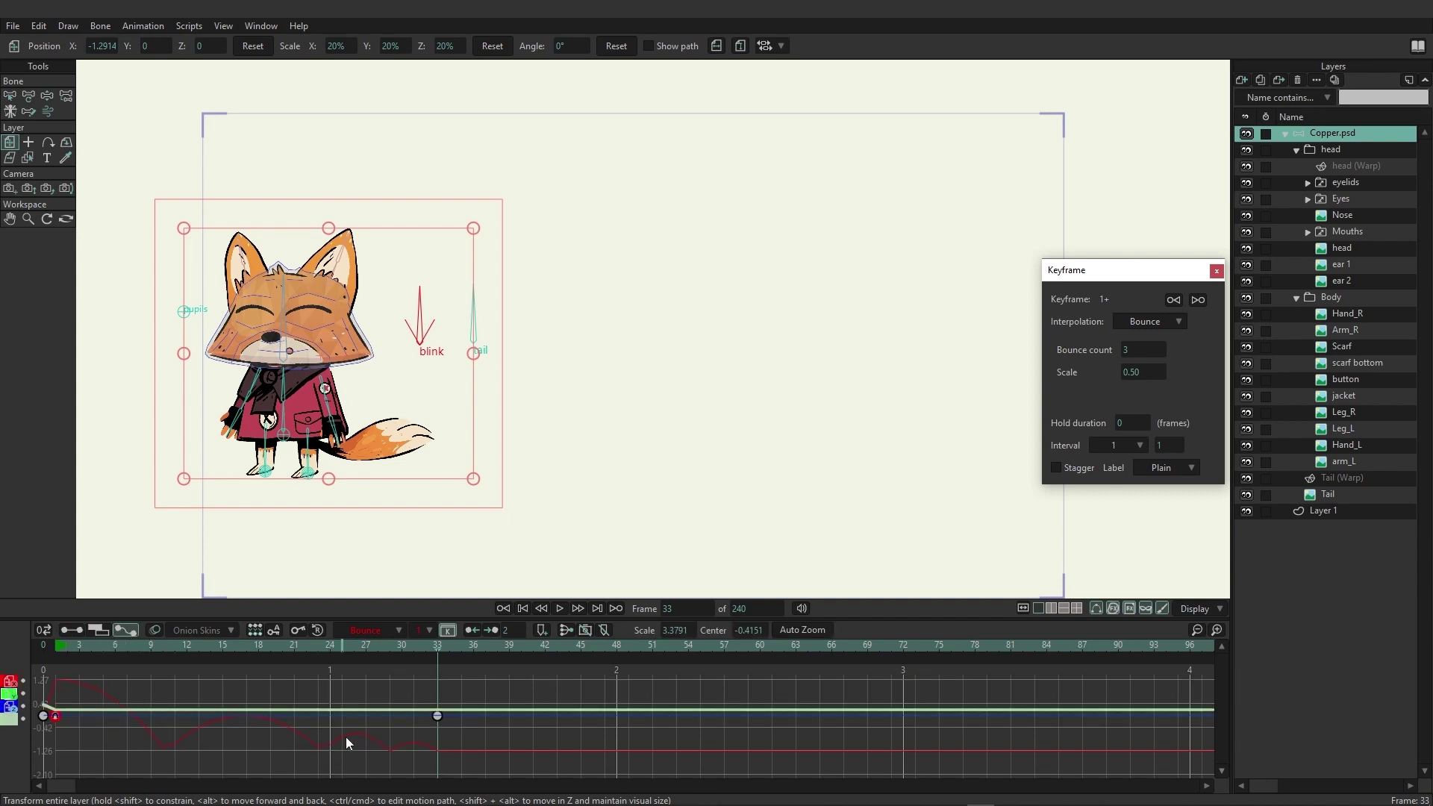
left_click(66, 649)
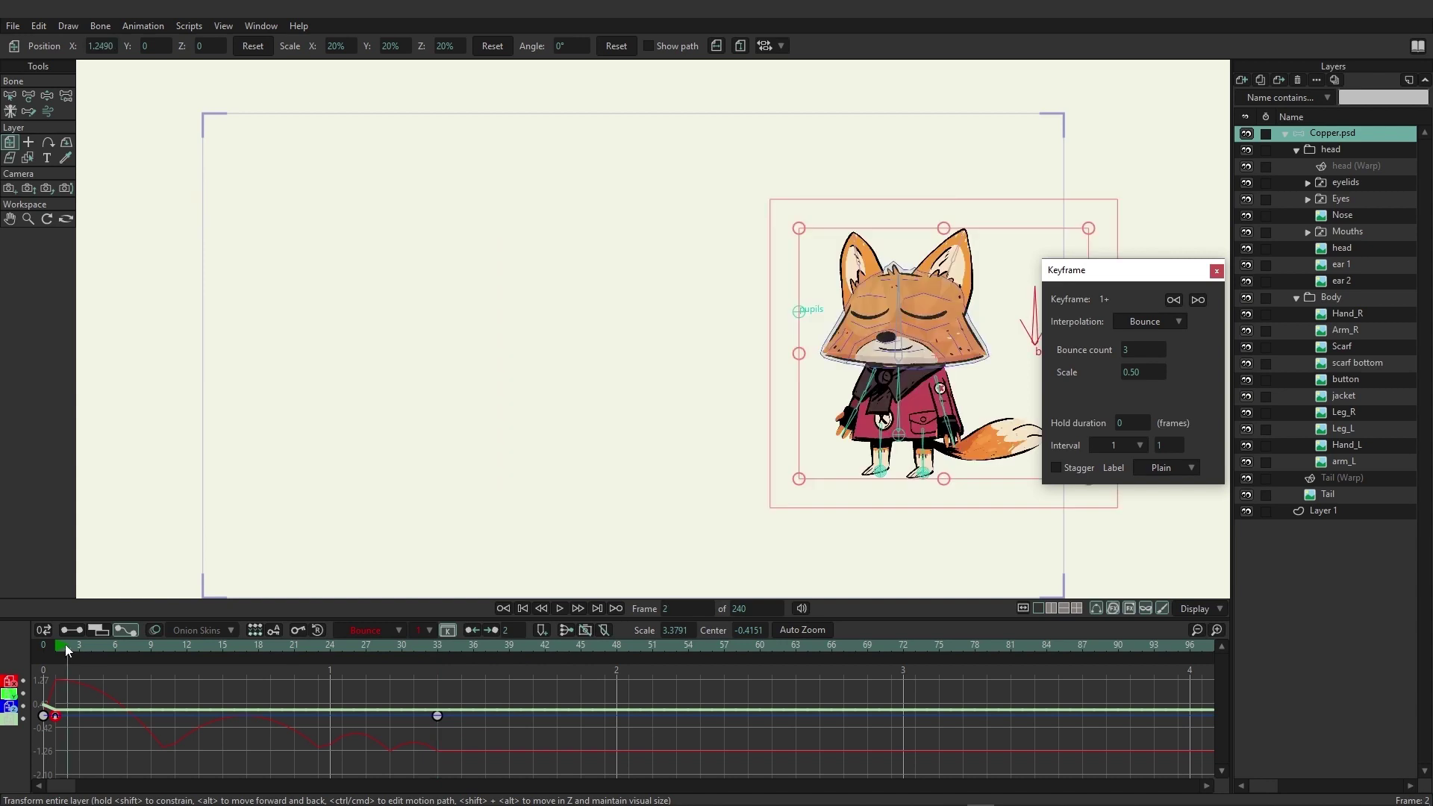
key("space")
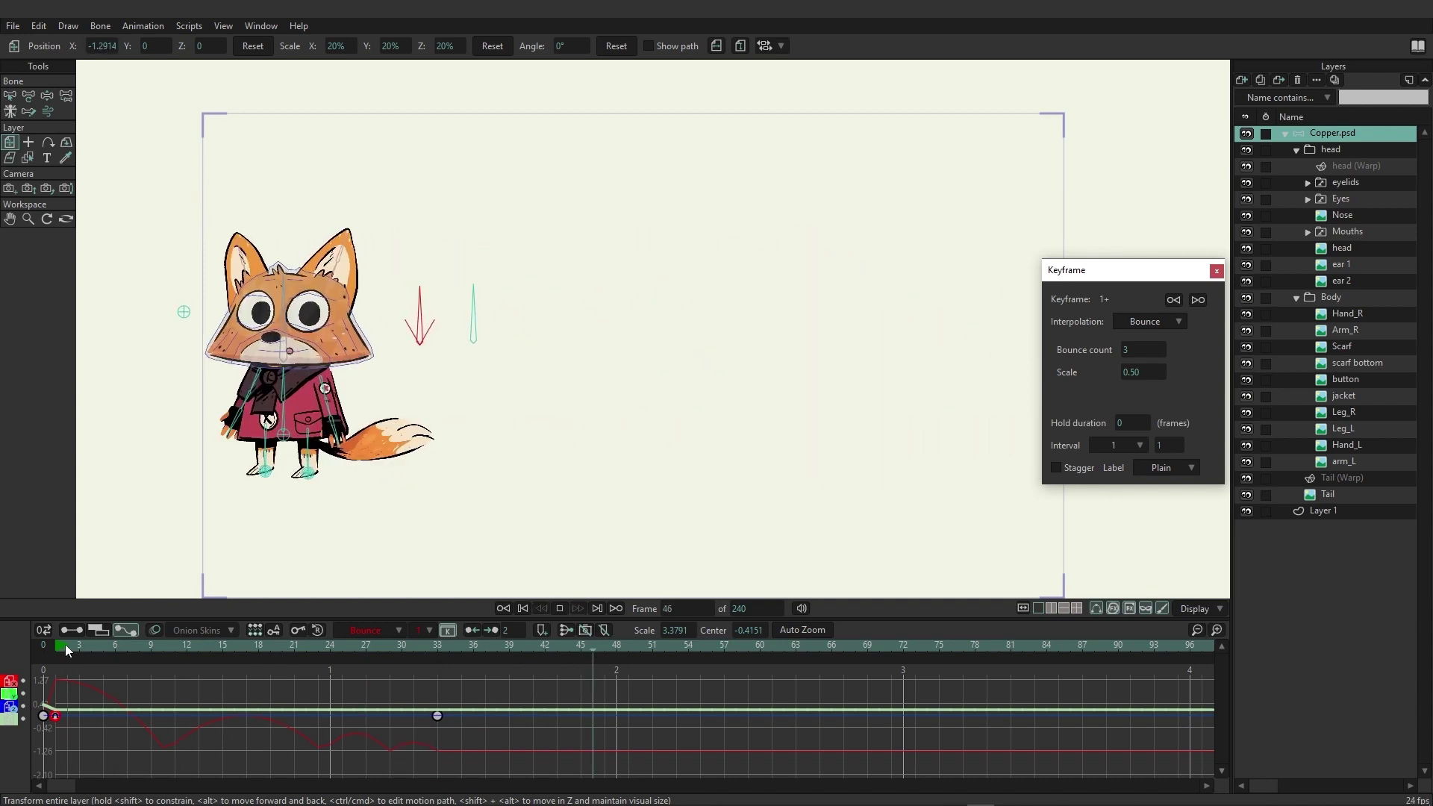
key("space")
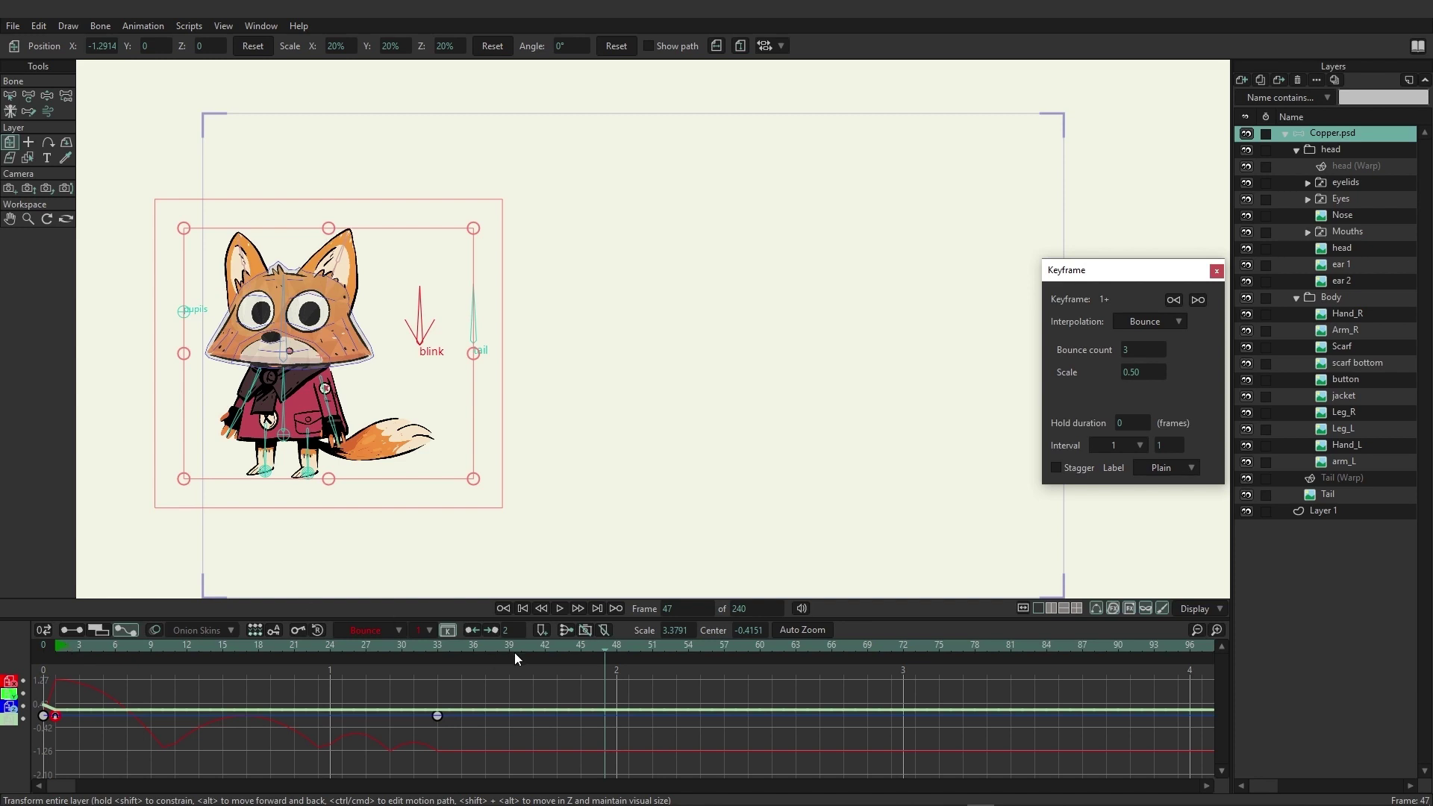
left_click_drag(514, 652, 105, 656)
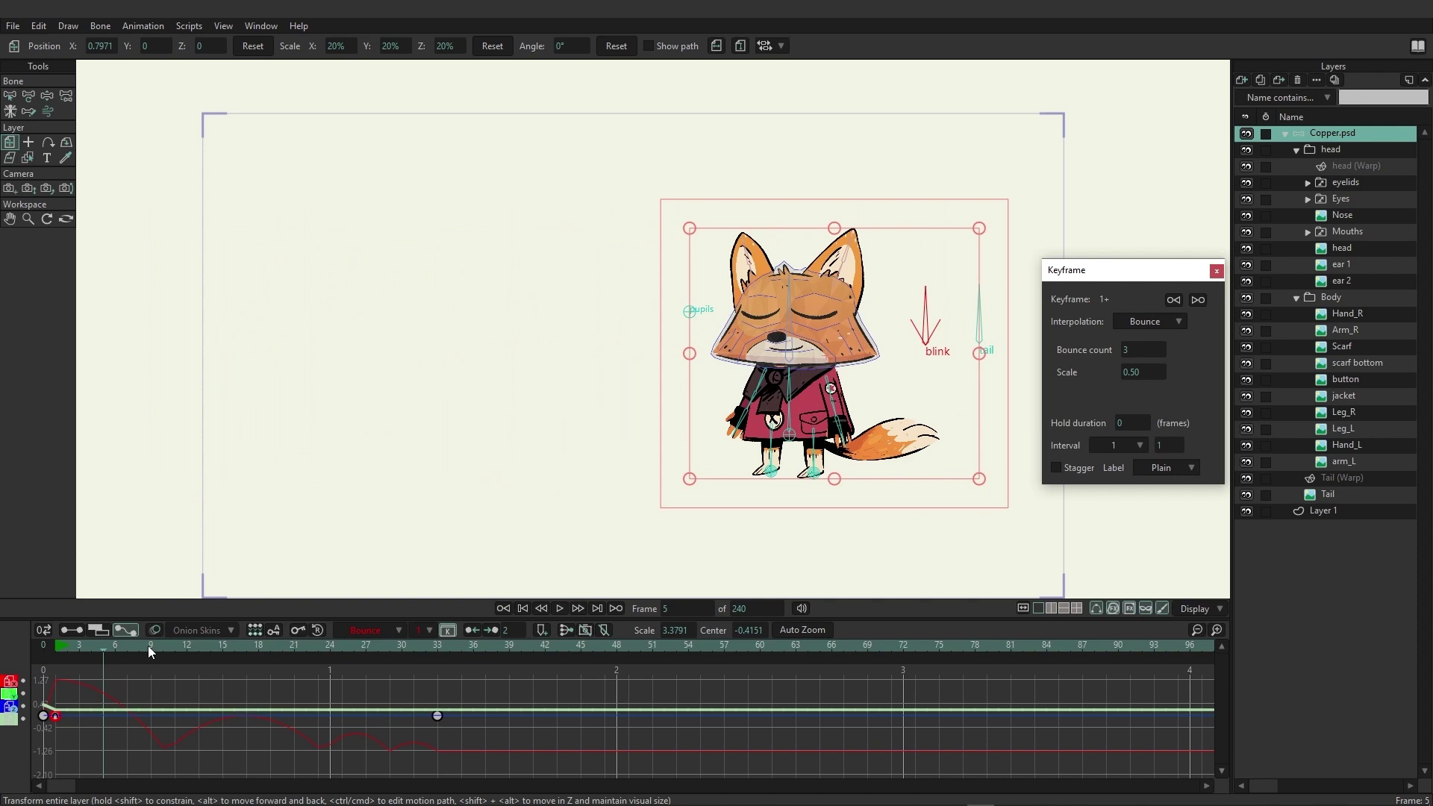